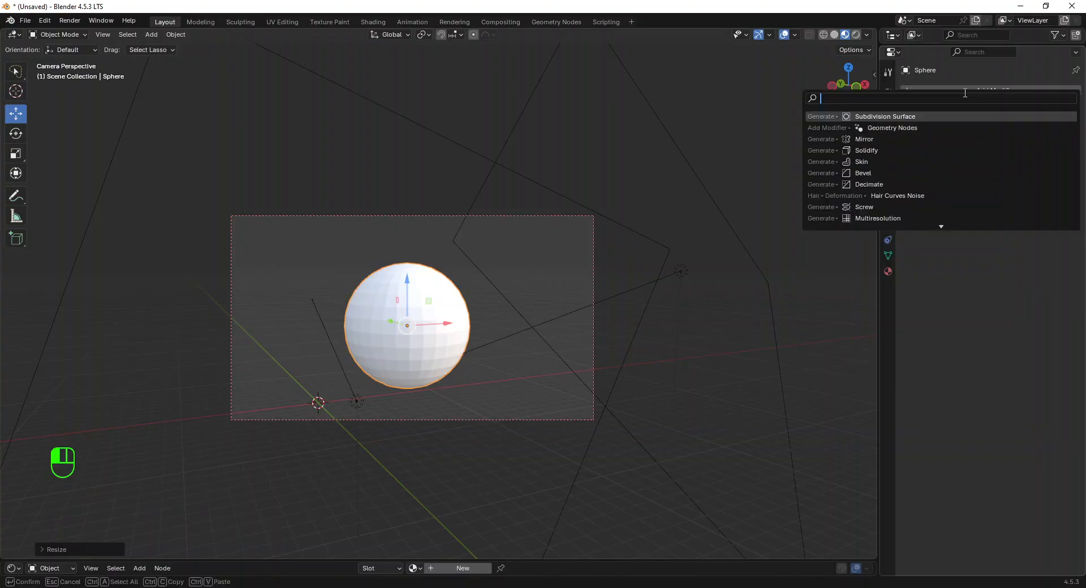
Step: Add a Subdivision Surface modifier to the sphere, set its viewport level to 2 and apply it
type("sub")
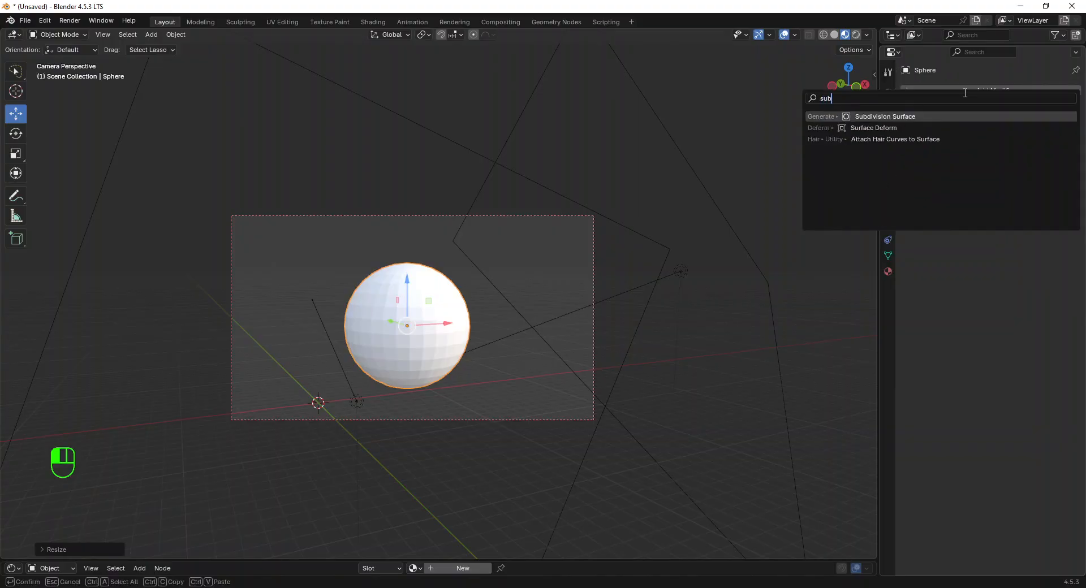
left_click(954, 116)
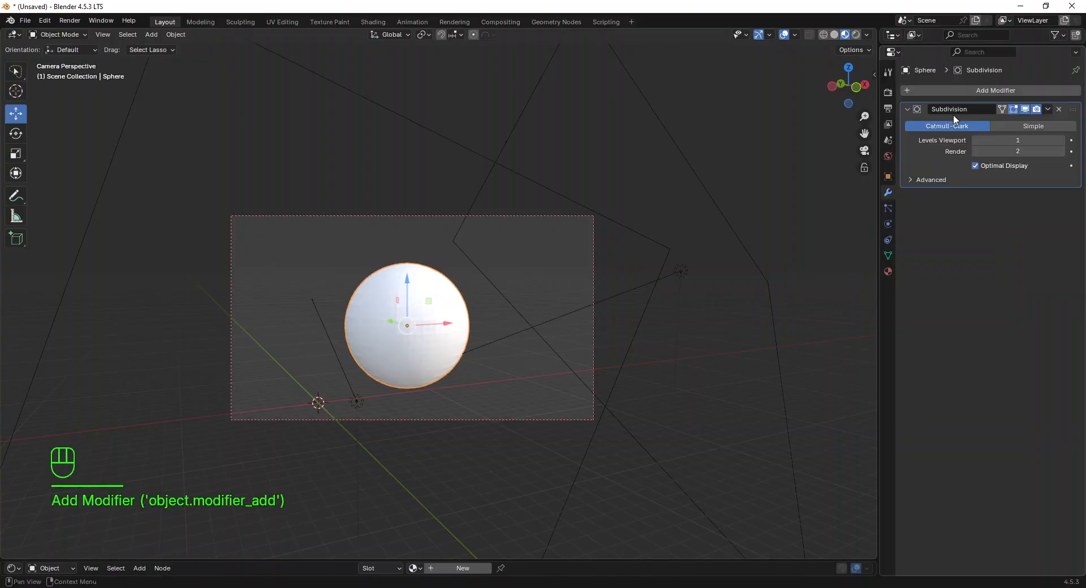
left_click(1061, 140)
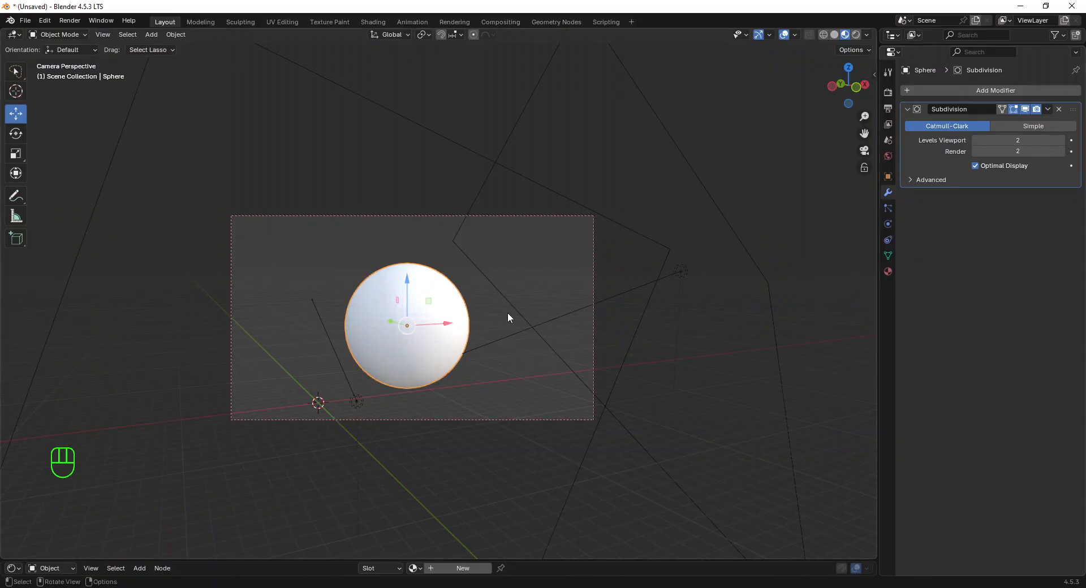
left_click(1048, 110)
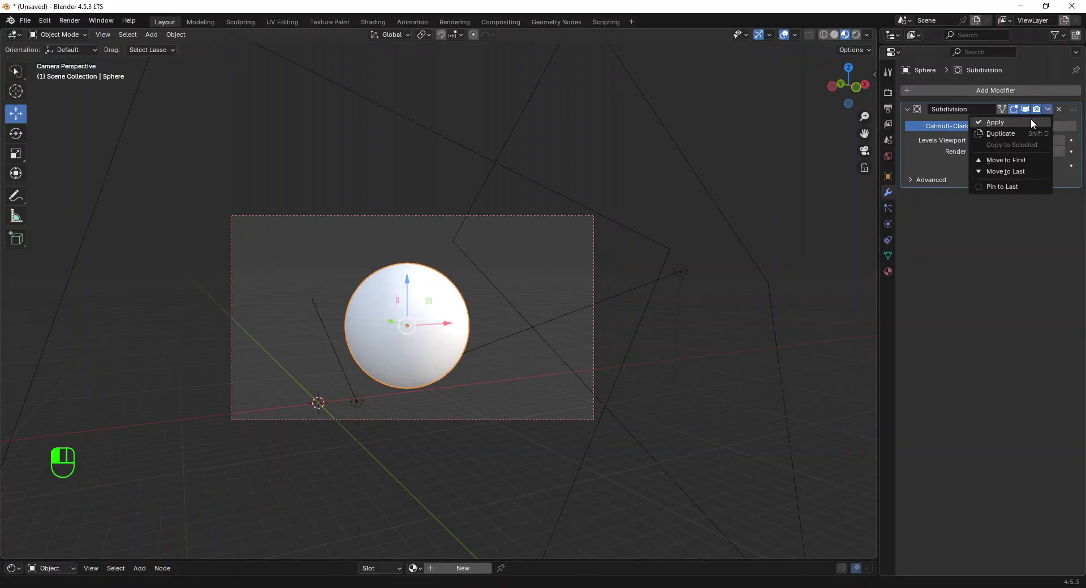
left_click(1031, 120)
Step: Shade the subdivided sphere smooth
right_click(450, 356)
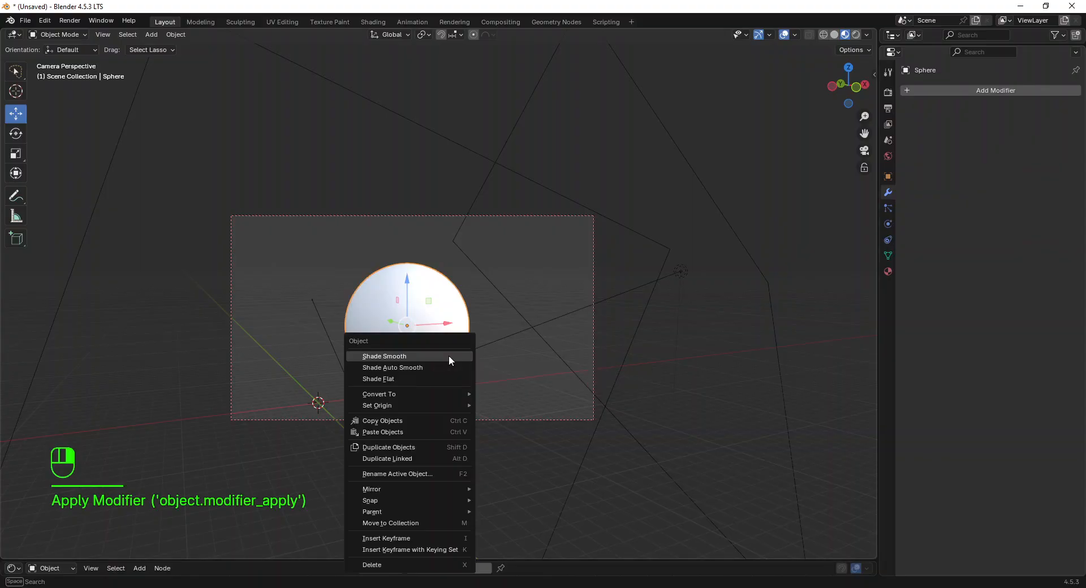
left_click(449, 356)
key("KP_0")
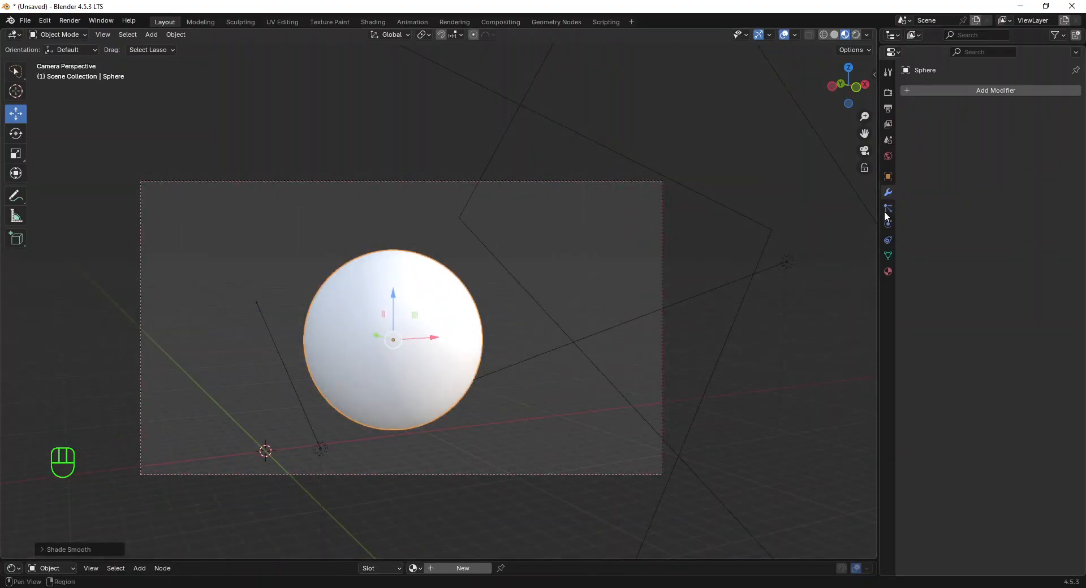
Step: Add a particle system to the sphere and name its particle settings CUTE FUR
left_click(887, 210)
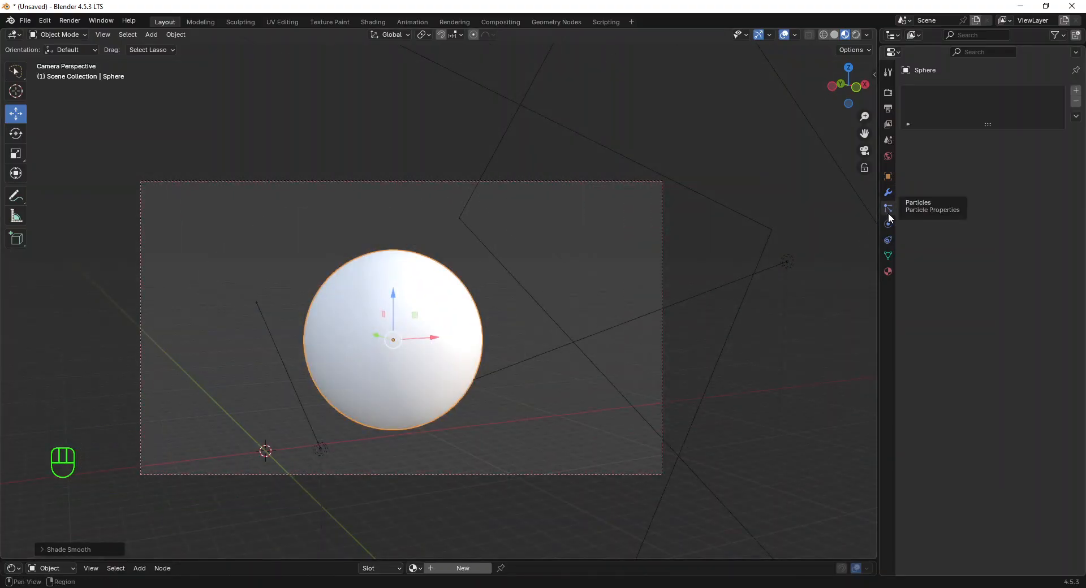
left_click(1076, 93)
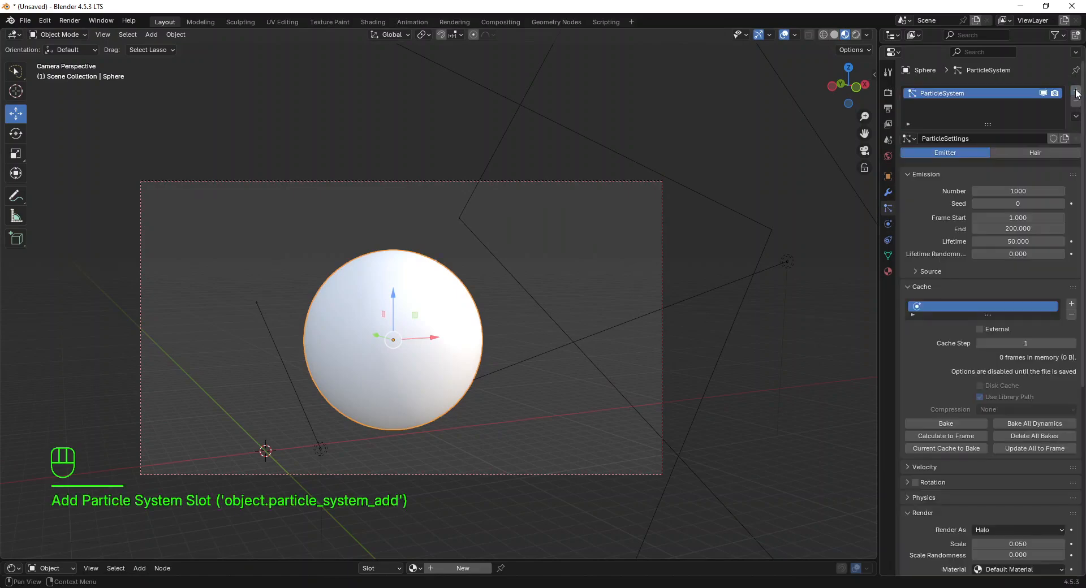
left_click(980, 140)
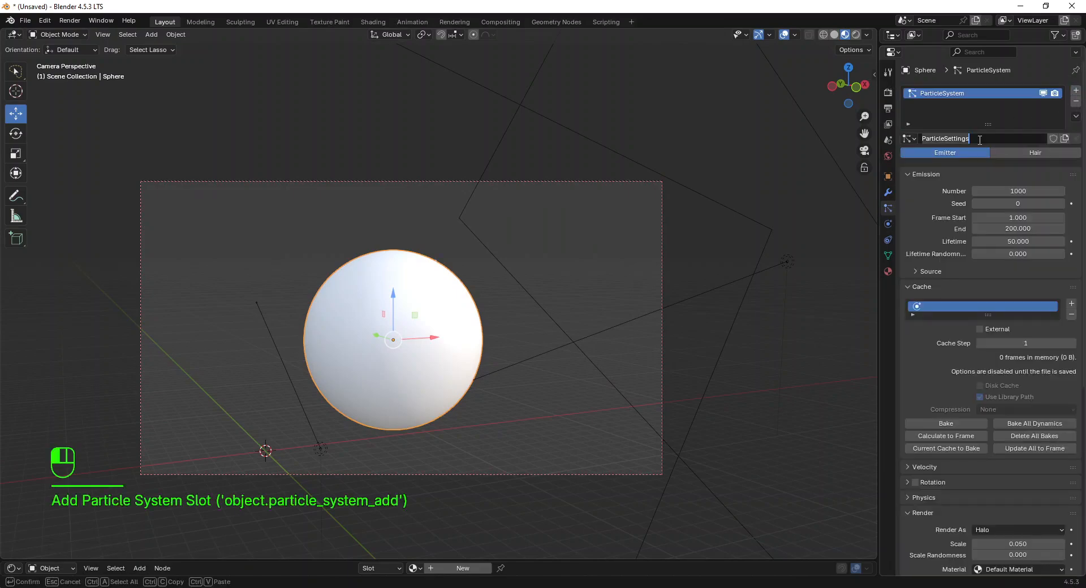
type("CUTE")
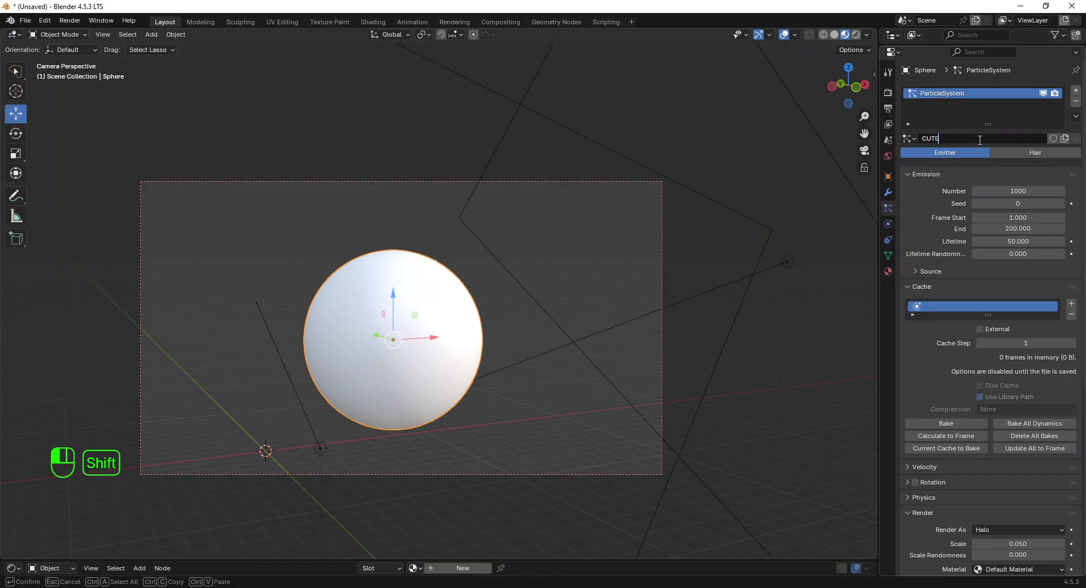
type(" FUR")
key("Return")
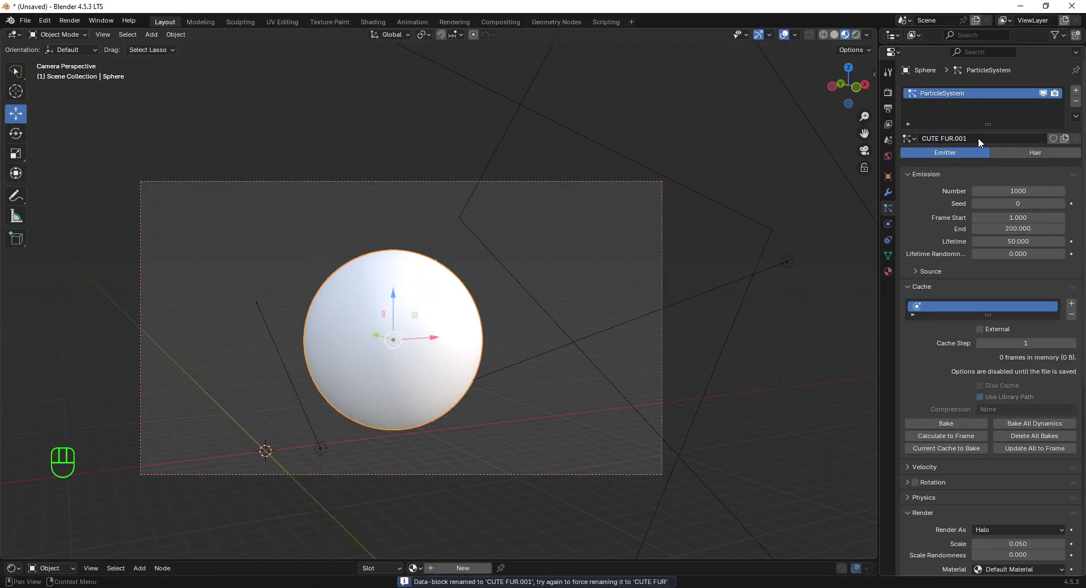
Step: Remove the .001 suffix so the particle settings are named exactly CUTE FUR
left_click(979, 137)
left_click(979, 139)
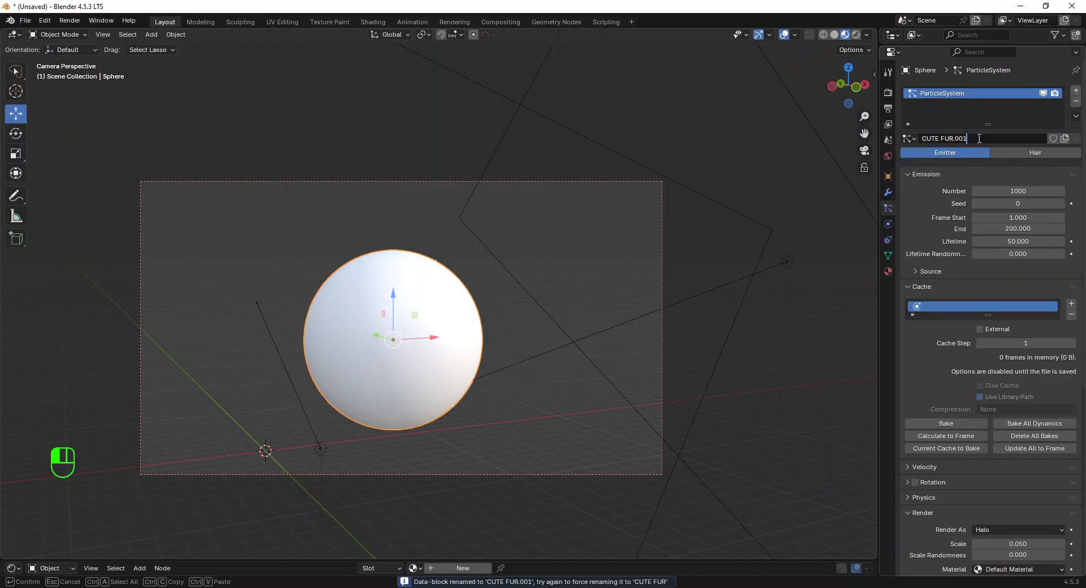
key("BackSpace")
key("BackSpace")
key("BackSpace")
key("BackSpace")
key("Return")
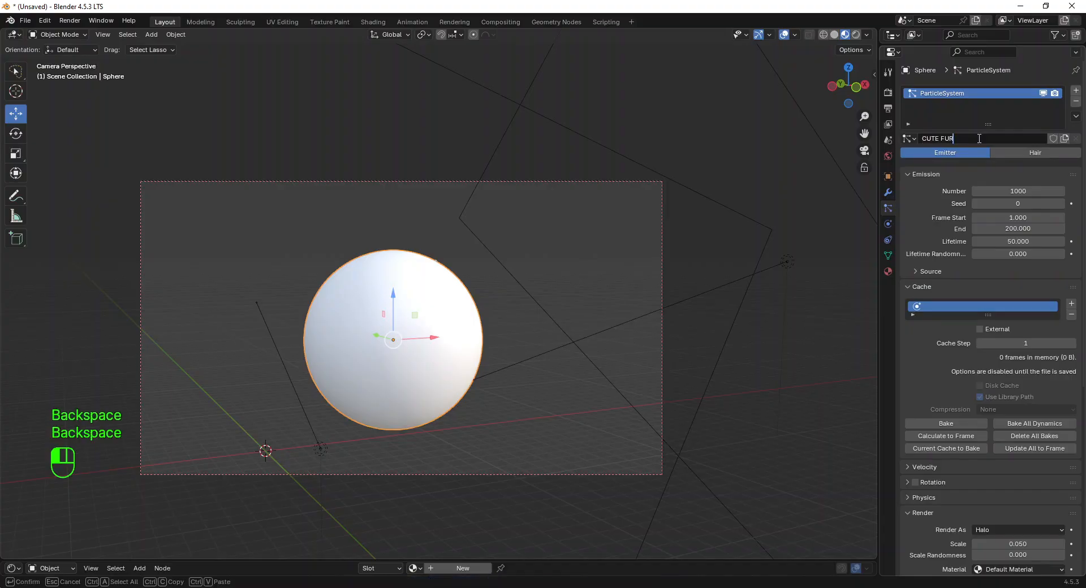
Step: Change the particle type to Hair and set the hair length to 1 m
left_click(1004, 154)
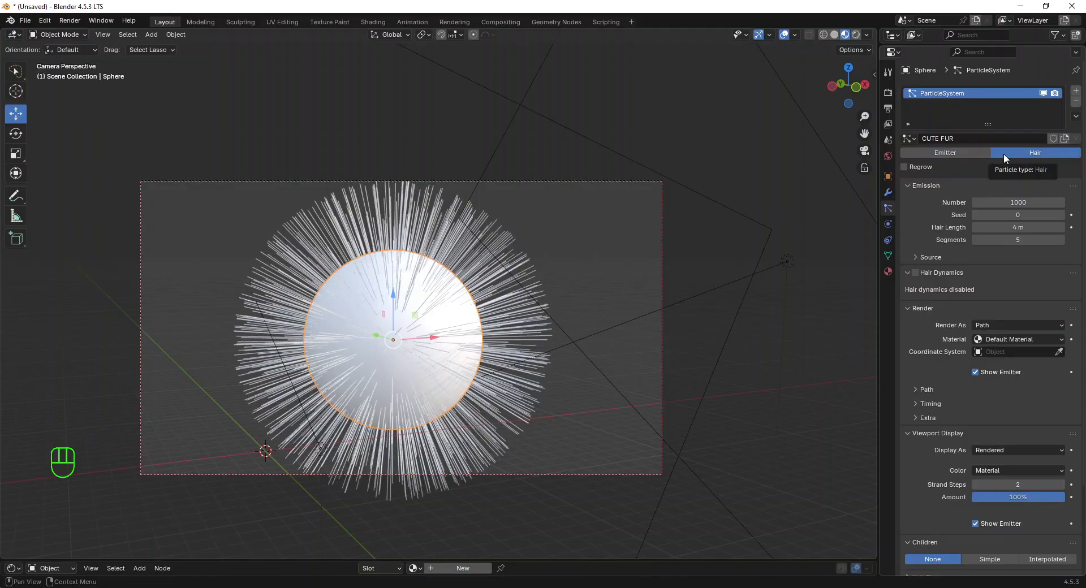
left_click(1004, 227)
type("1")
key("Return")
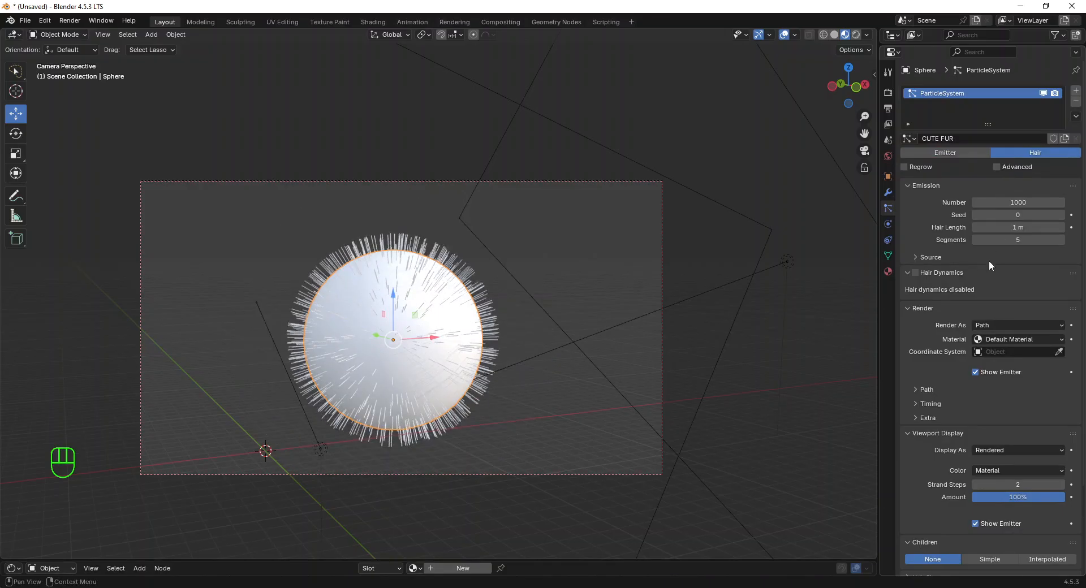
Step: Enable Hair Dynamics for the fur and set its quality steps to 10
left_click(917, 259)
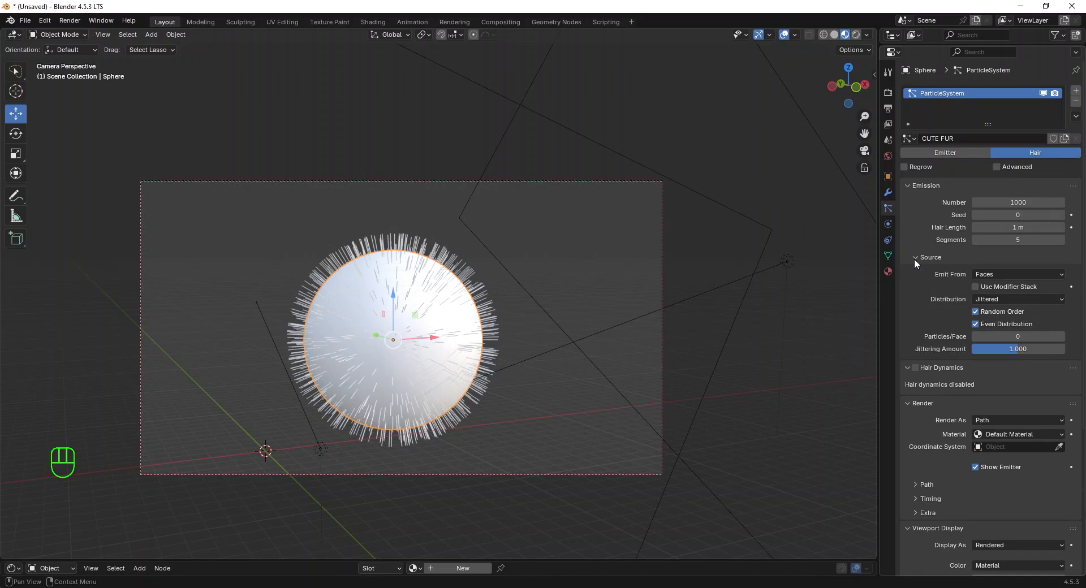
left_click(915, 259)
left_click(915, 273)
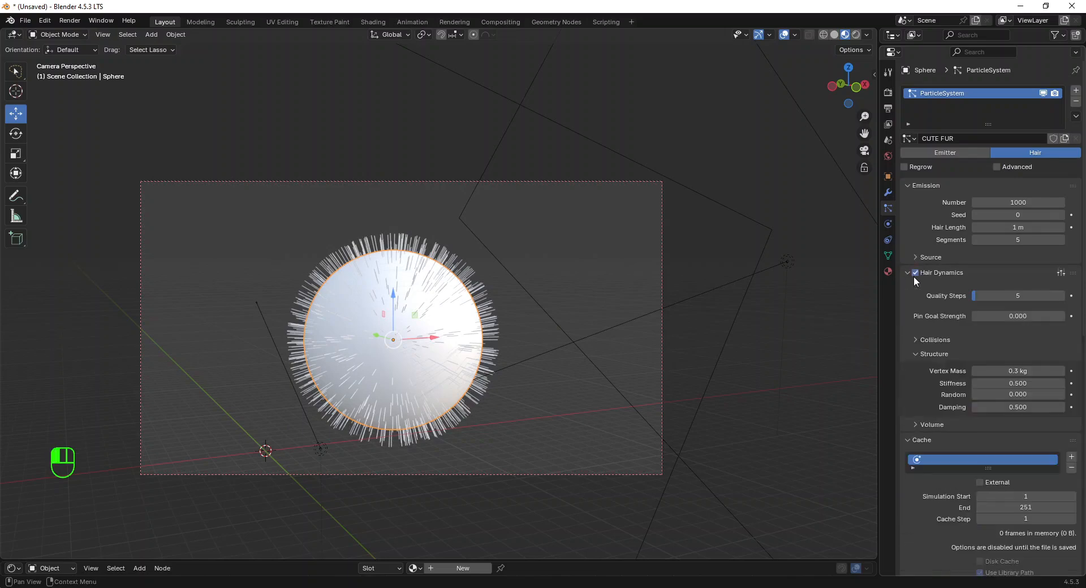
left_click(1029, 296)
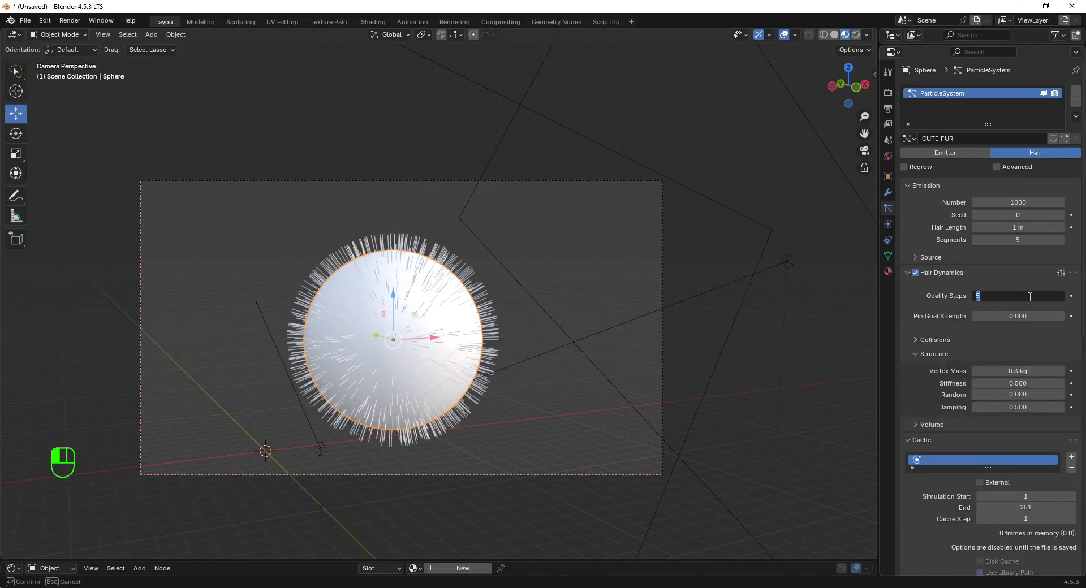
type("10")
key("Return")
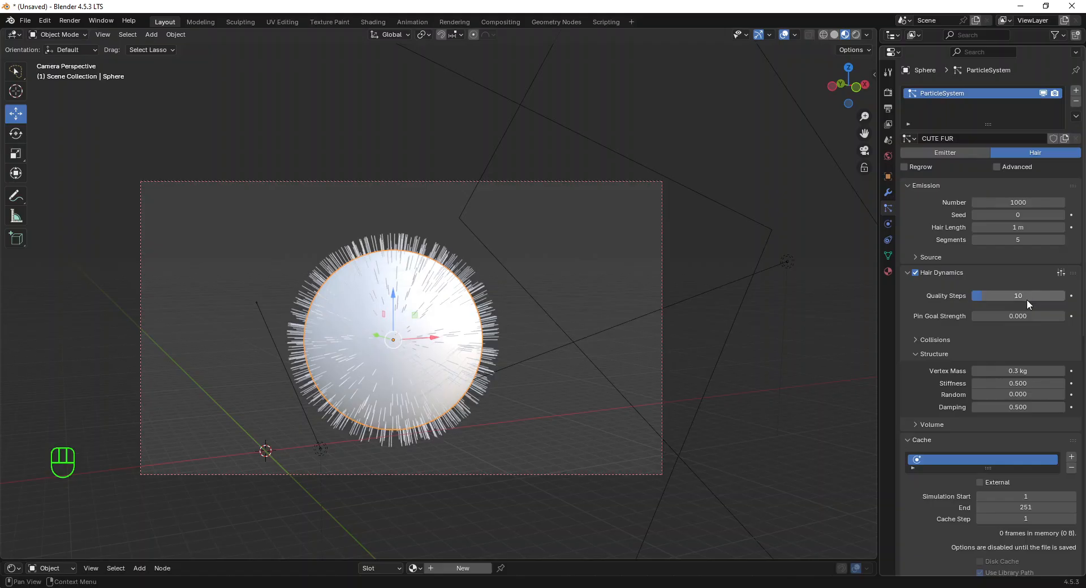
Step: Expand the hair collision settings and set the hair structure's vertex mass to 0.4 kg
scroll(964, 295, "down", 3)
left_click(915, 273)
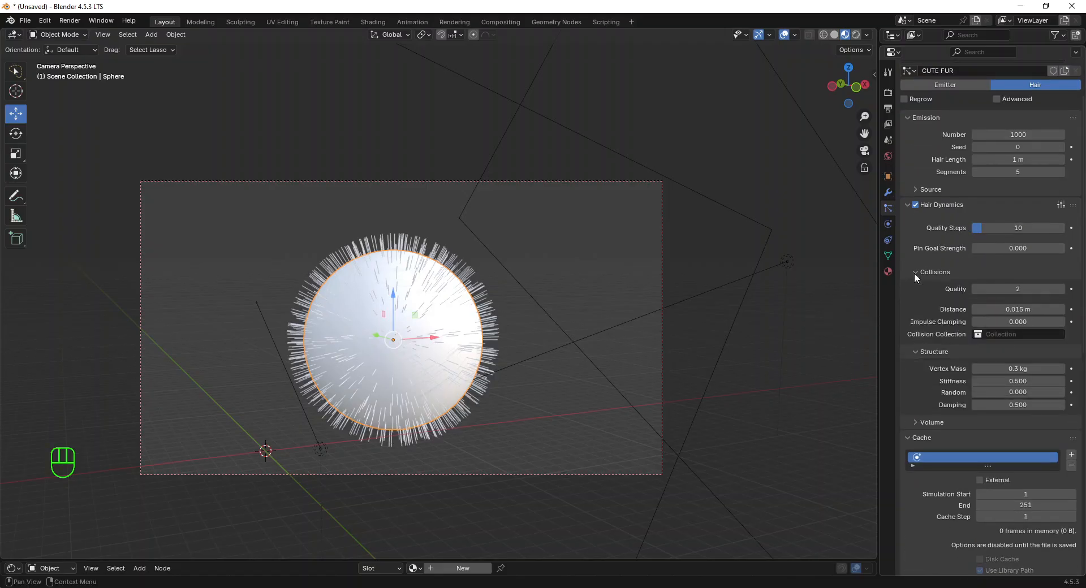
double_click(1038, 369)
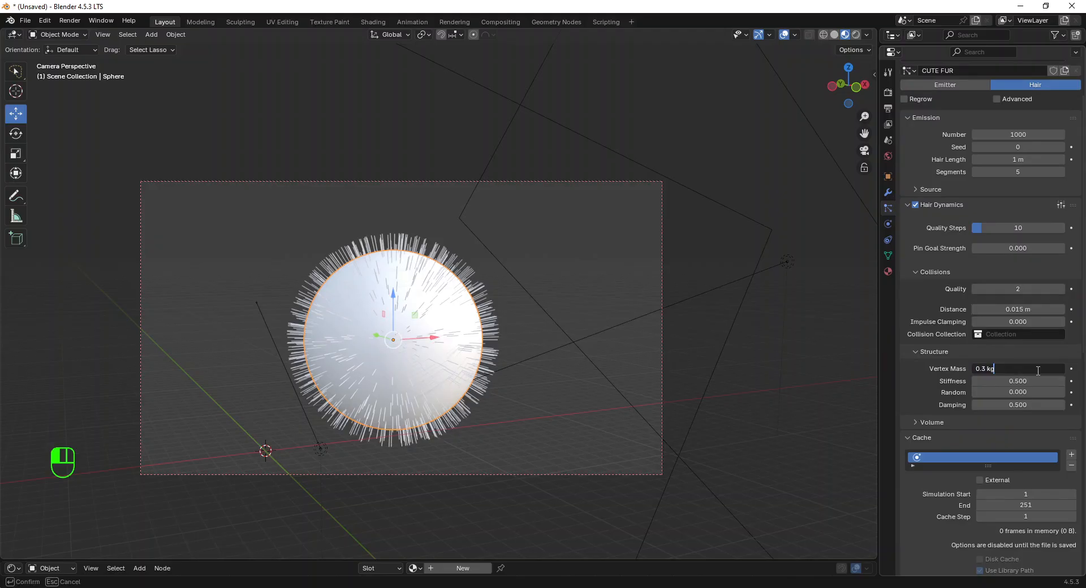
key("BackSpace")
key("BackSpace")
key("BackSpace")
key("BackSpace")
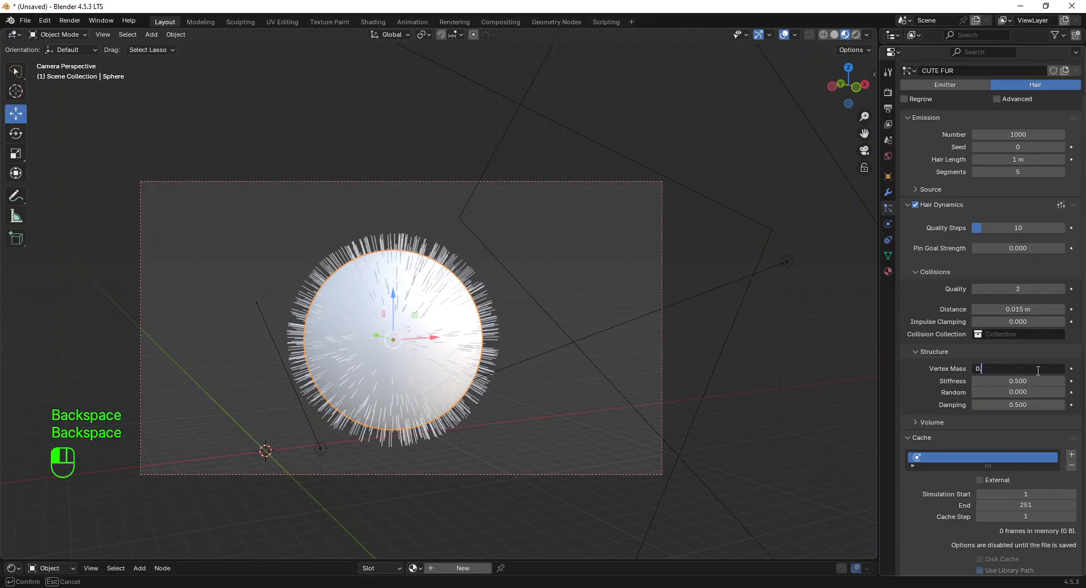
type("4 kg")
key("Return")
Step: Collapse the cache settings and switch the hair particles' children to Interpolated
scroll(940, 379, "down", 2)
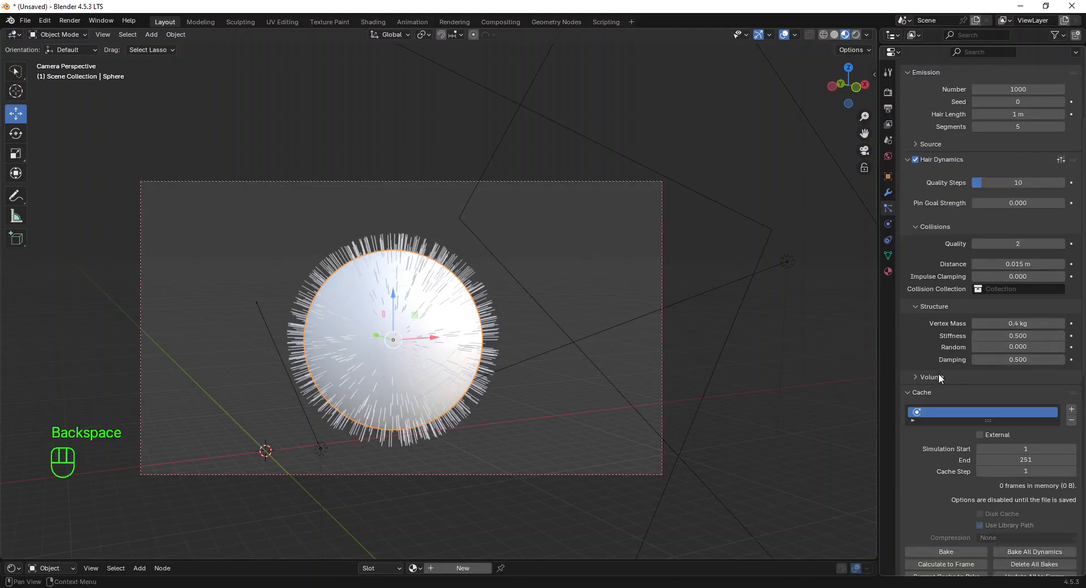
scroll(941, 379, "down", 3)
left_click(916, 309)
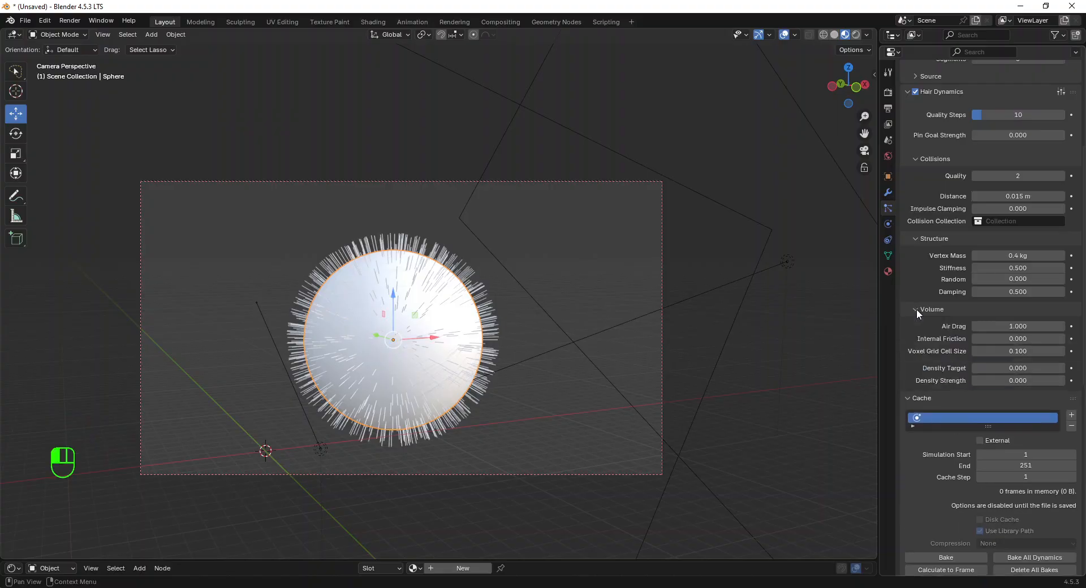
left_click(916, 310)
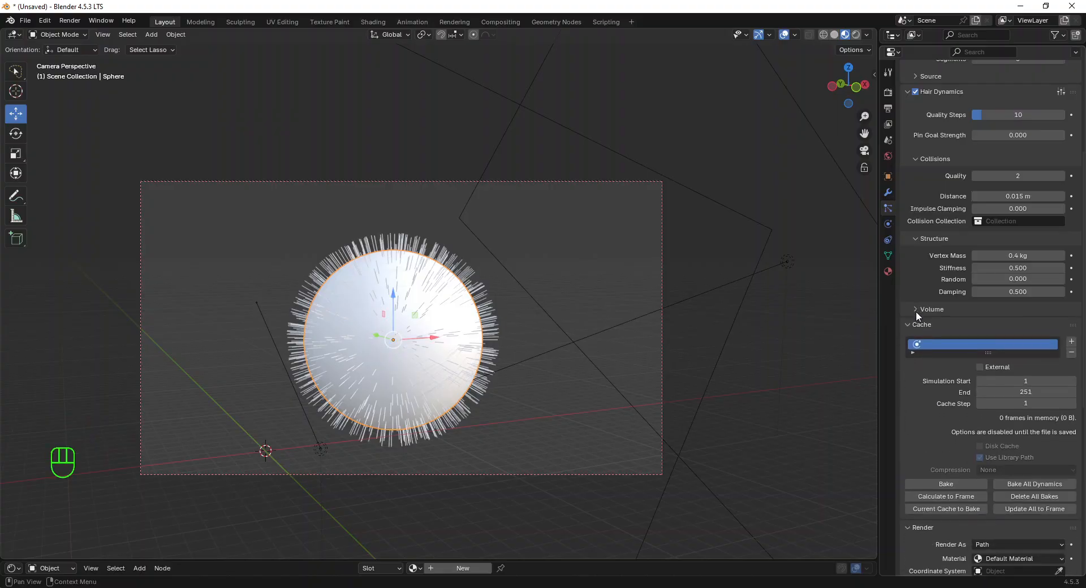
left_click(908, 324)
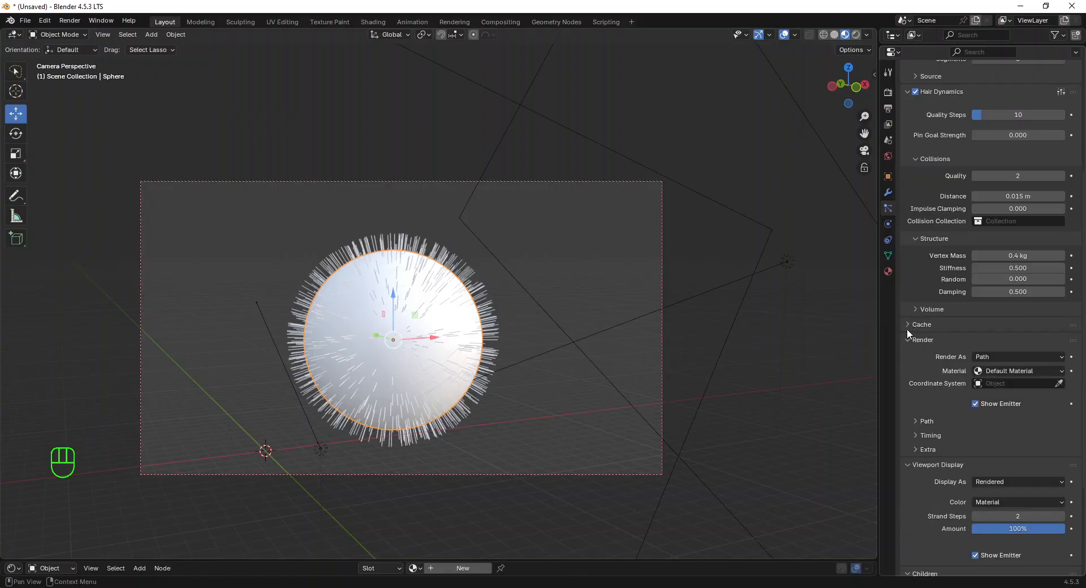
scroll(910, 351, "down", 5)
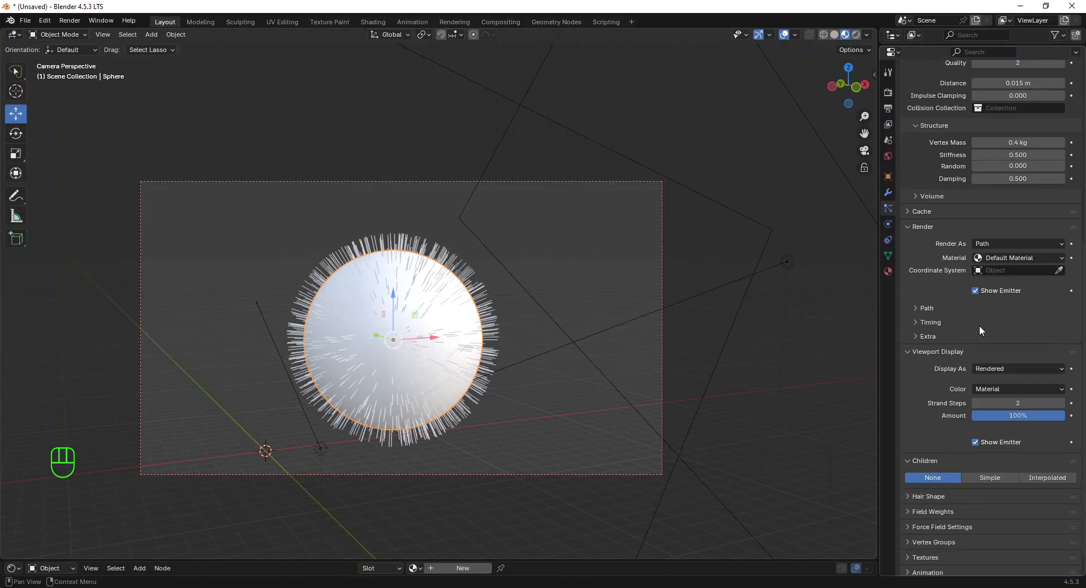
scroll(980, 331, "down", 1)
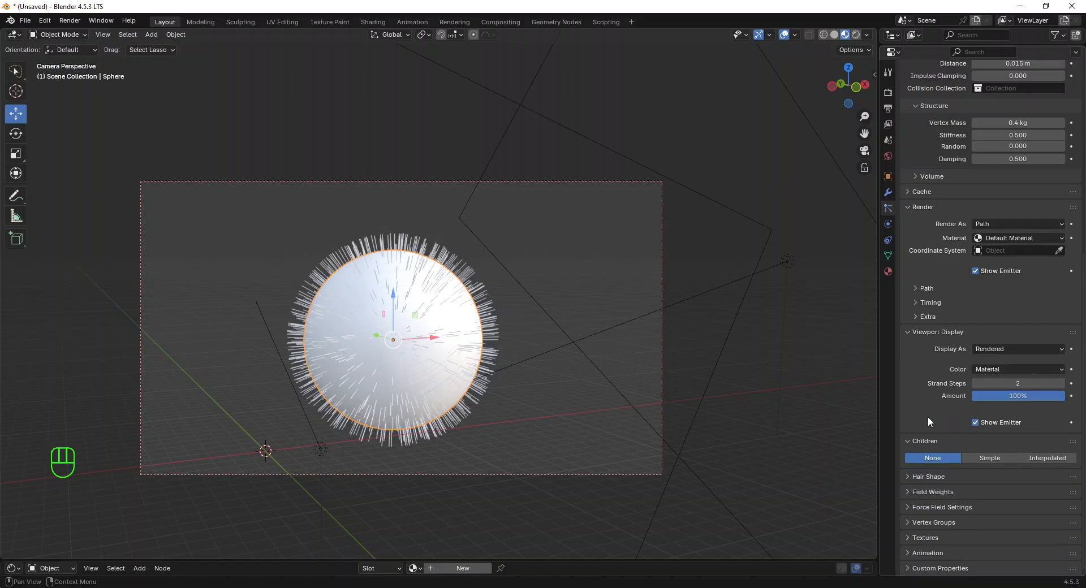
left_click(1045, 459)
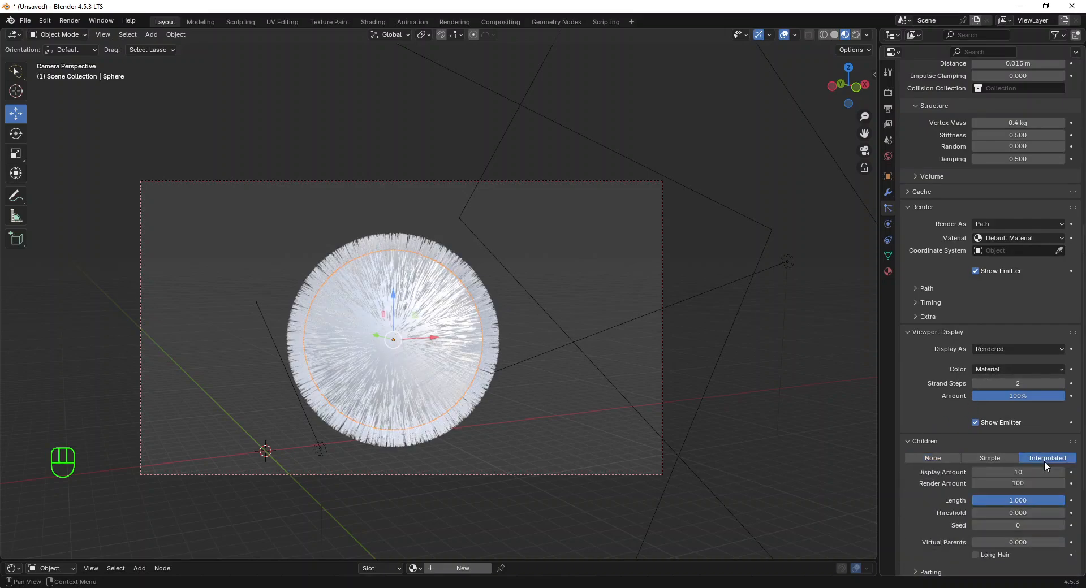
Step: Set the display amount of the interpolated children to 439
scroll(959, 409, "down", 7)
scroll(959, 410, "down", 1)
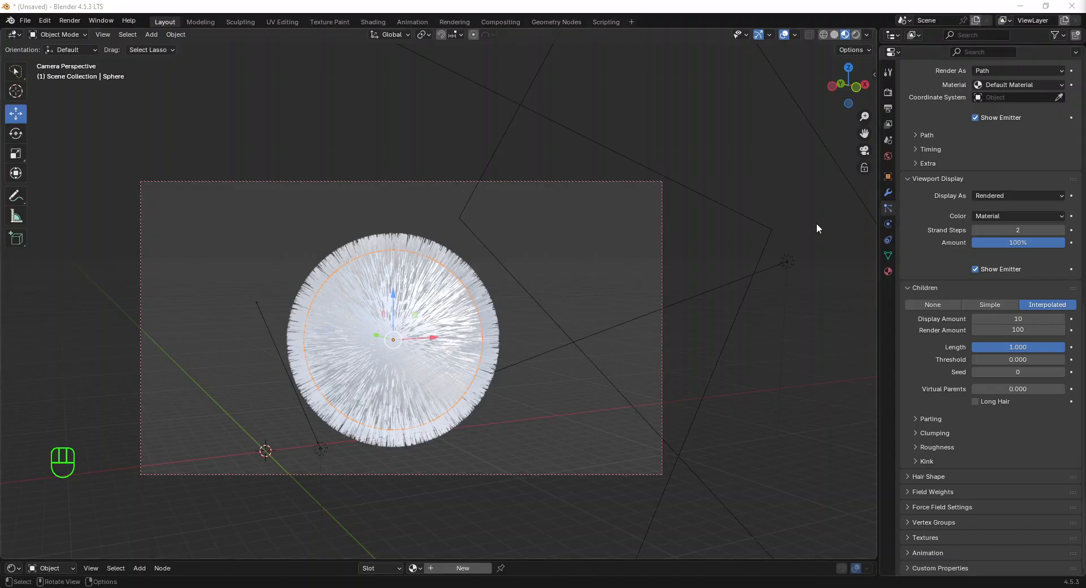
left_click(1018, 320)
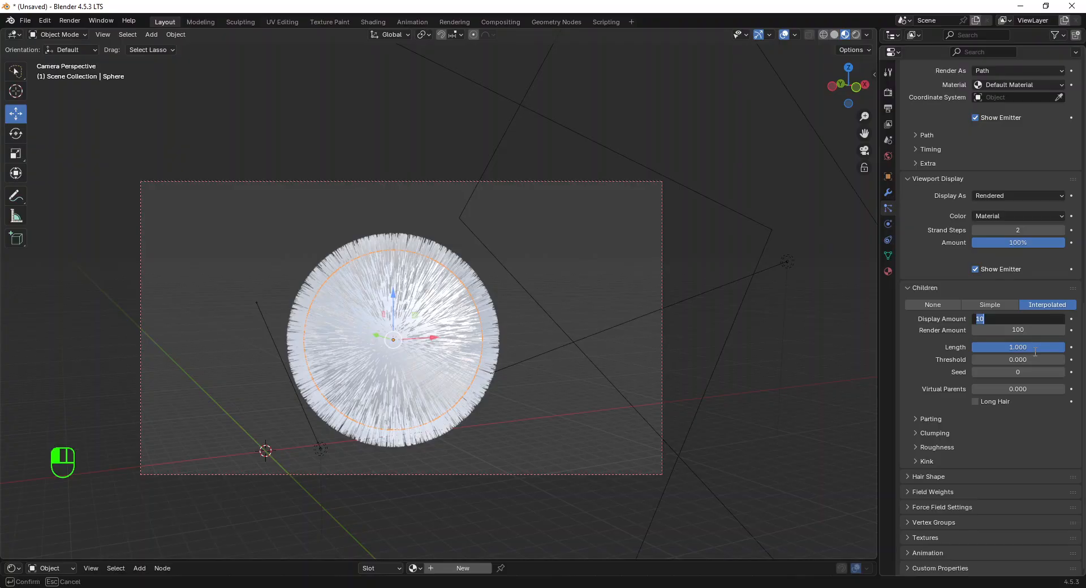
type("439")
key("Return")
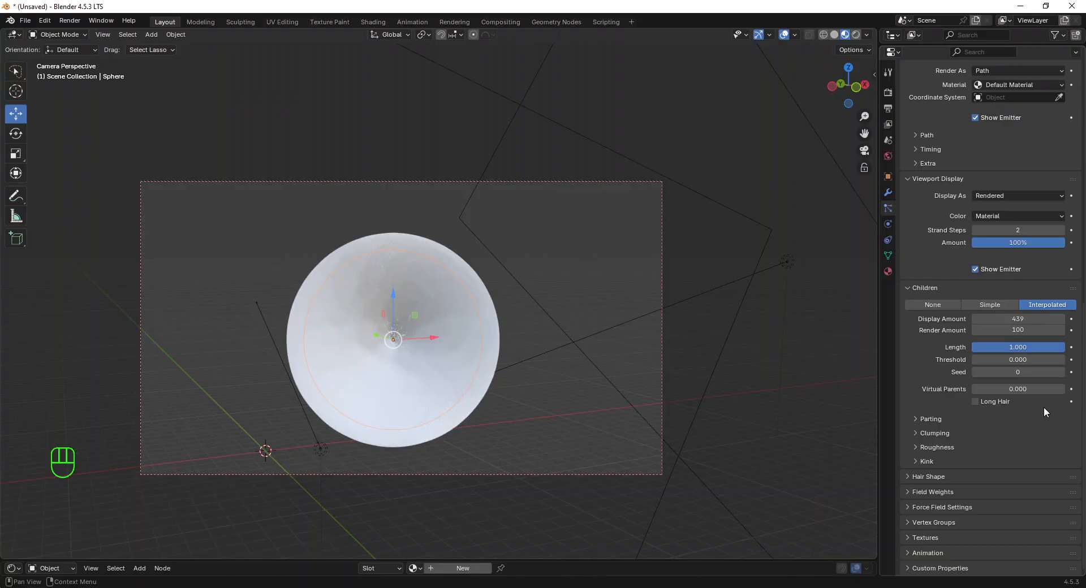
left_click(917, 418)
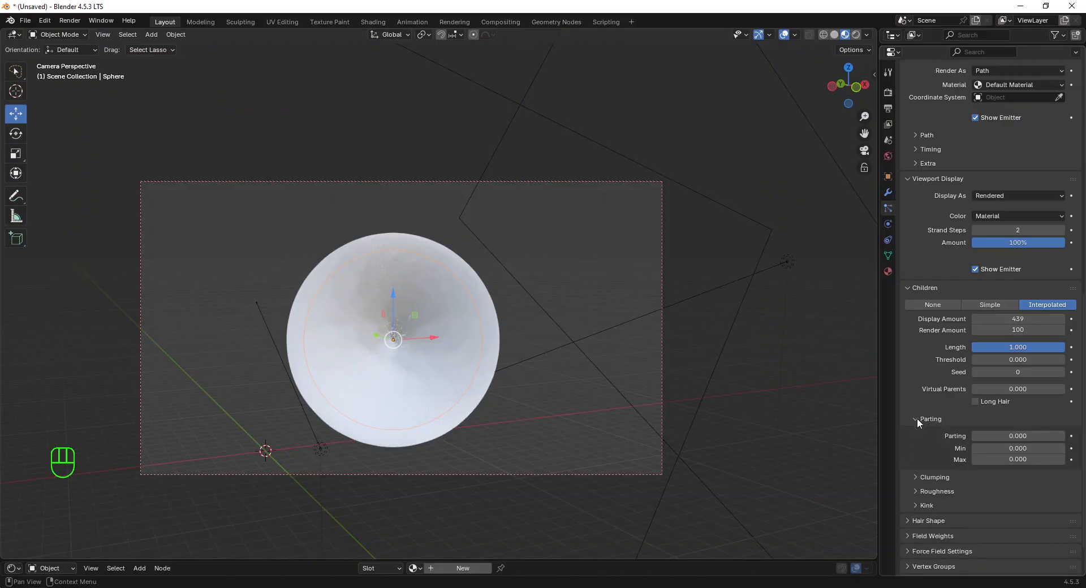
left_click(918, 419)
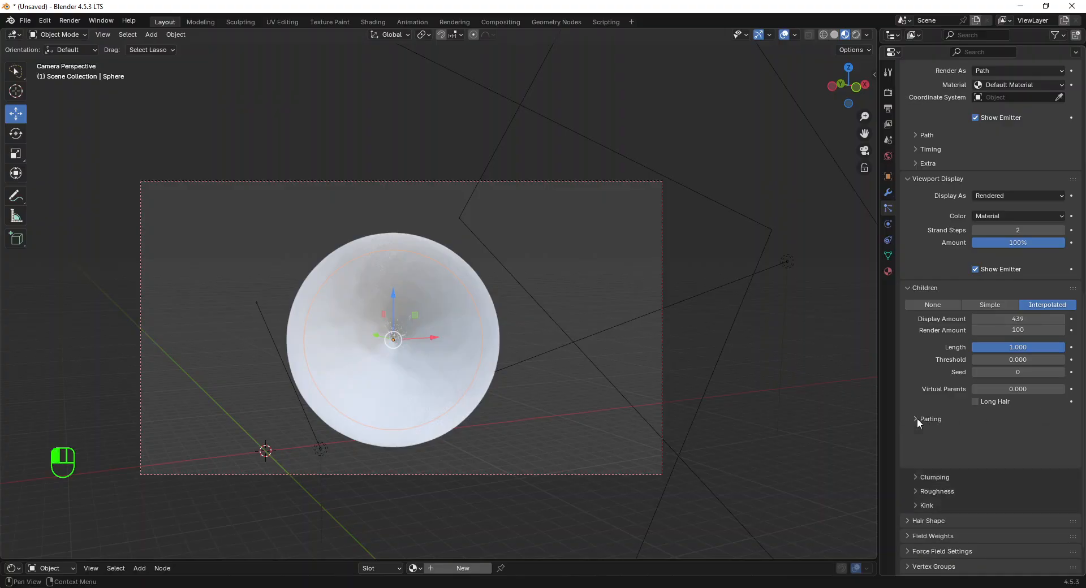
left_click(916, 432)
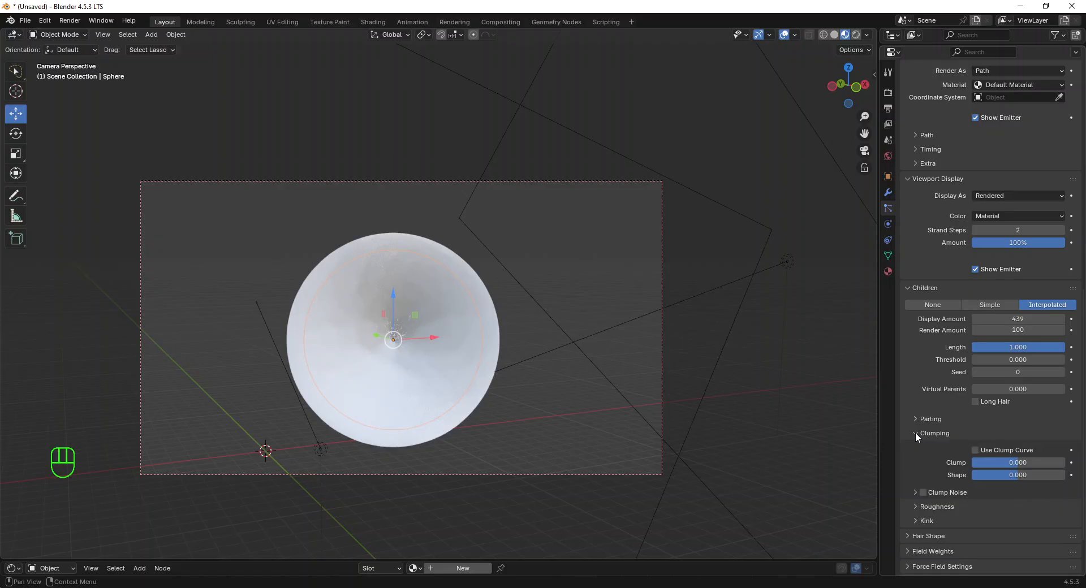
left_click(915, 432)
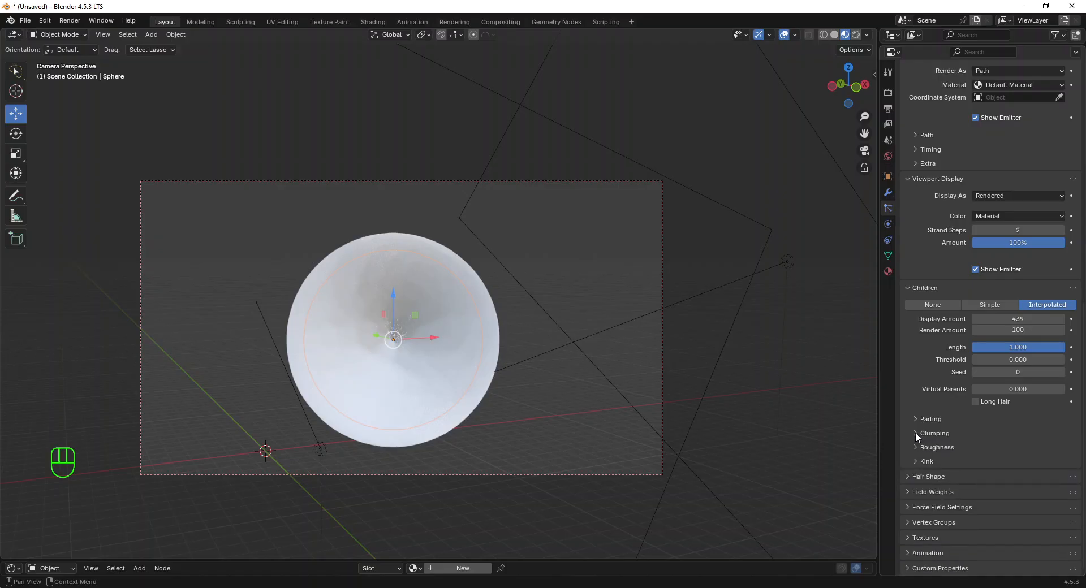
Step: Set the endpoint roughness of the interpolated children to 0.025
left_click(917, 447)
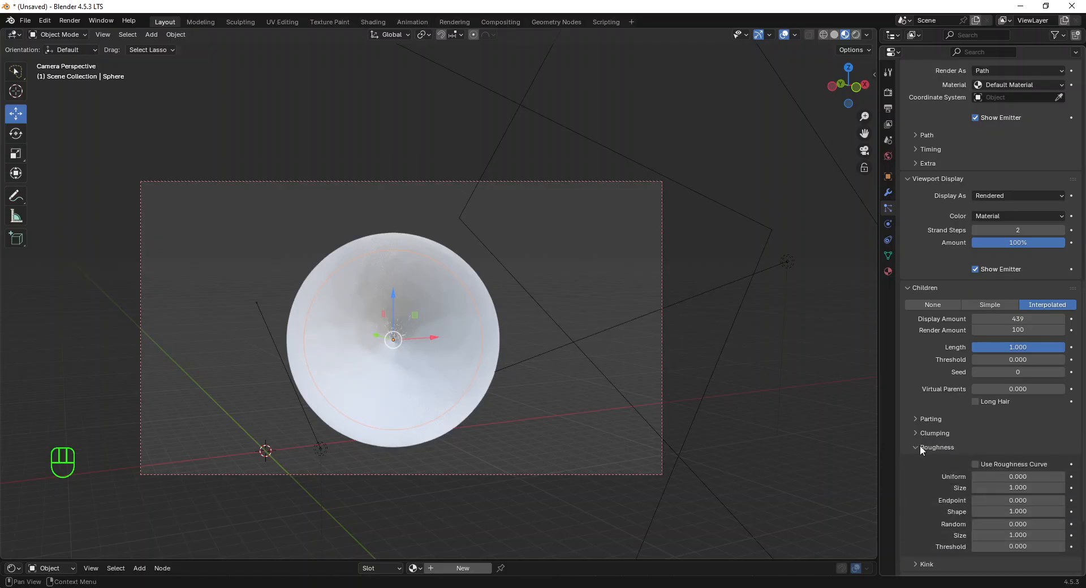
scroll(928, 435, "down", 5)
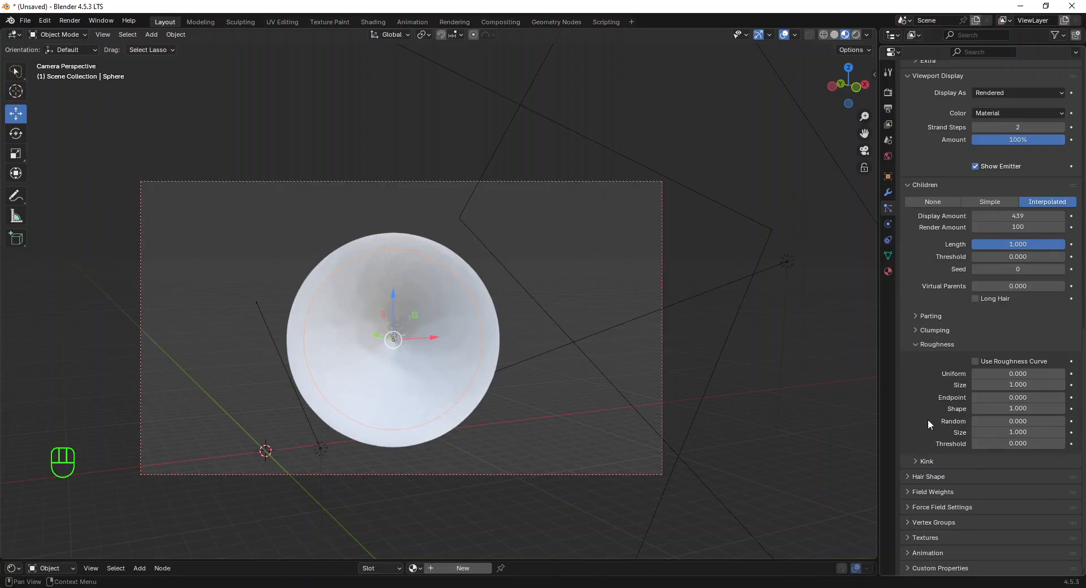
left_click(1035, 397)
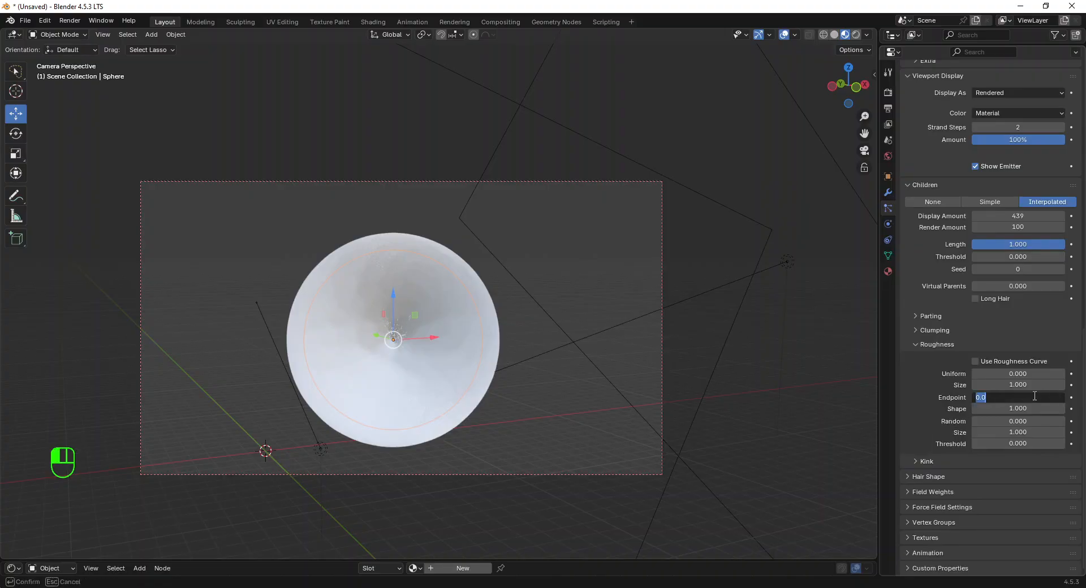
type("0.025")
key("Return")
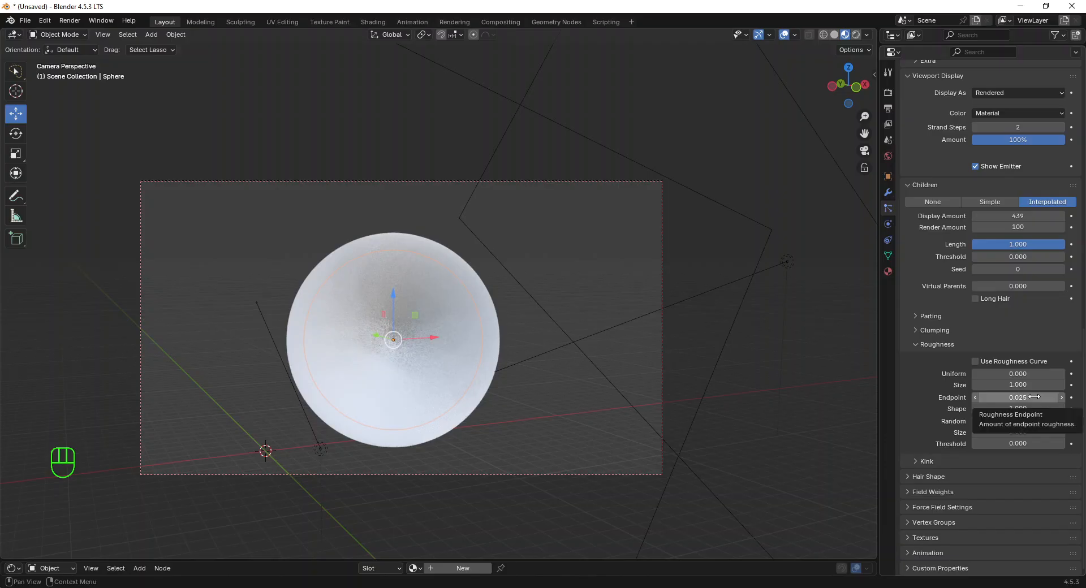
Step: Set the random roughness of the interpolated children to 0.150
left_click(1036, 421)
type("0.0")
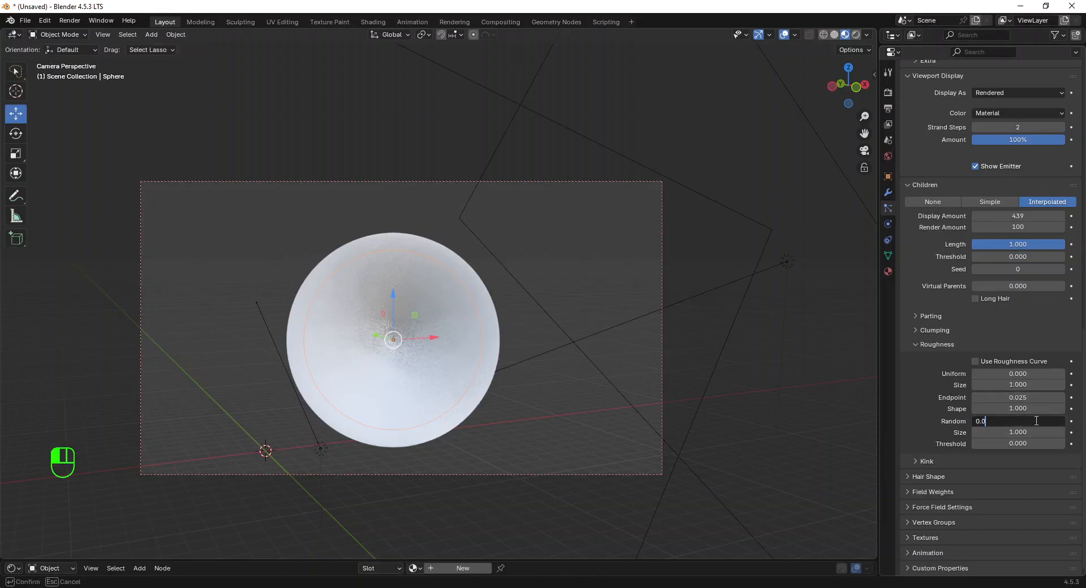
key("BackSpace")
type("150")
key("Return")
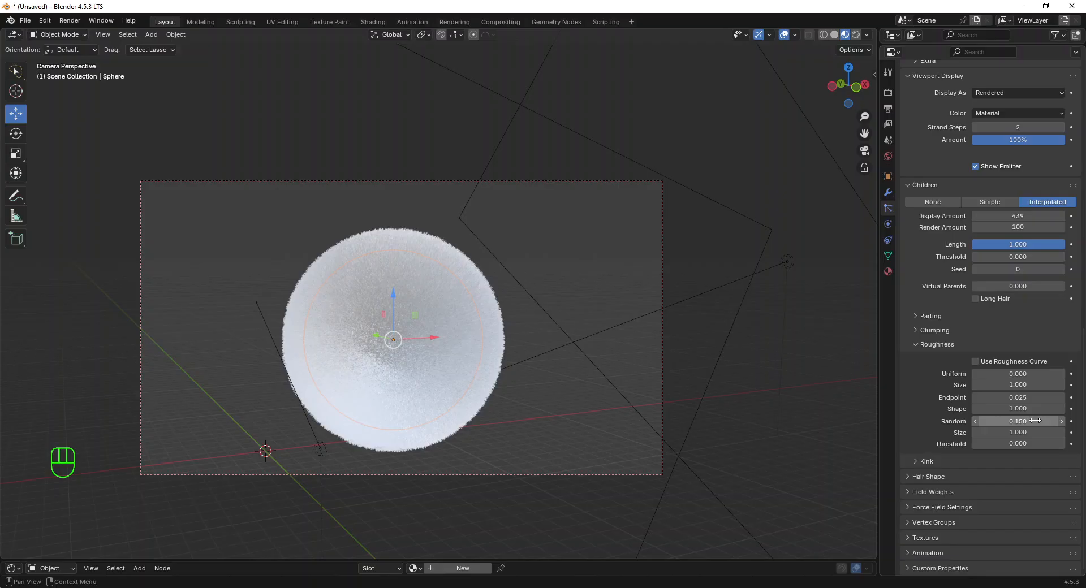
Step: Expand the hair shape settings and set the strands' root diameter to 0.2 m
left_click(907, 477)
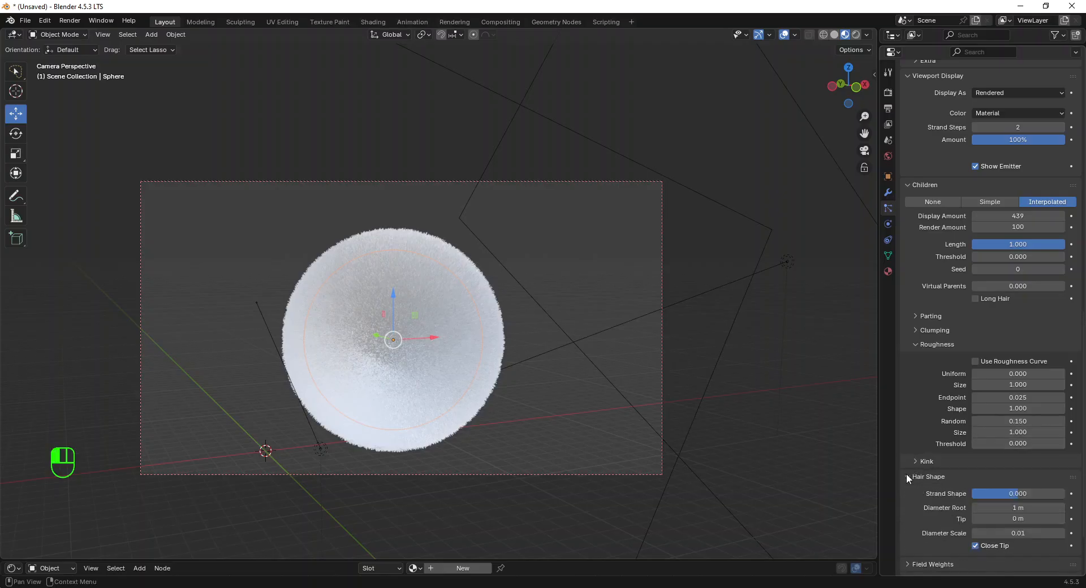
scroll(918, 445, "down", 3)
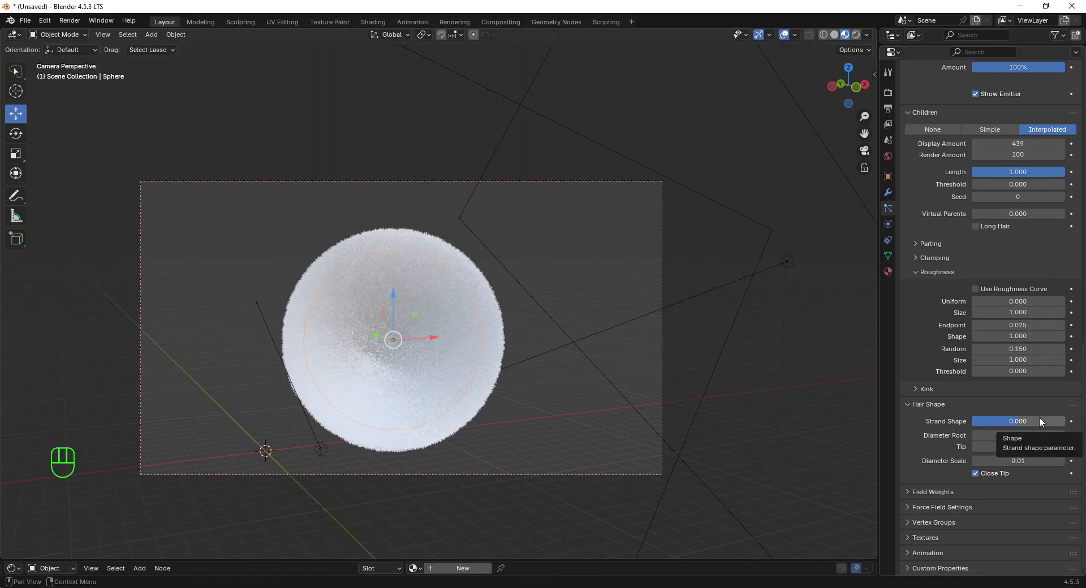
left_click(1033, 433)
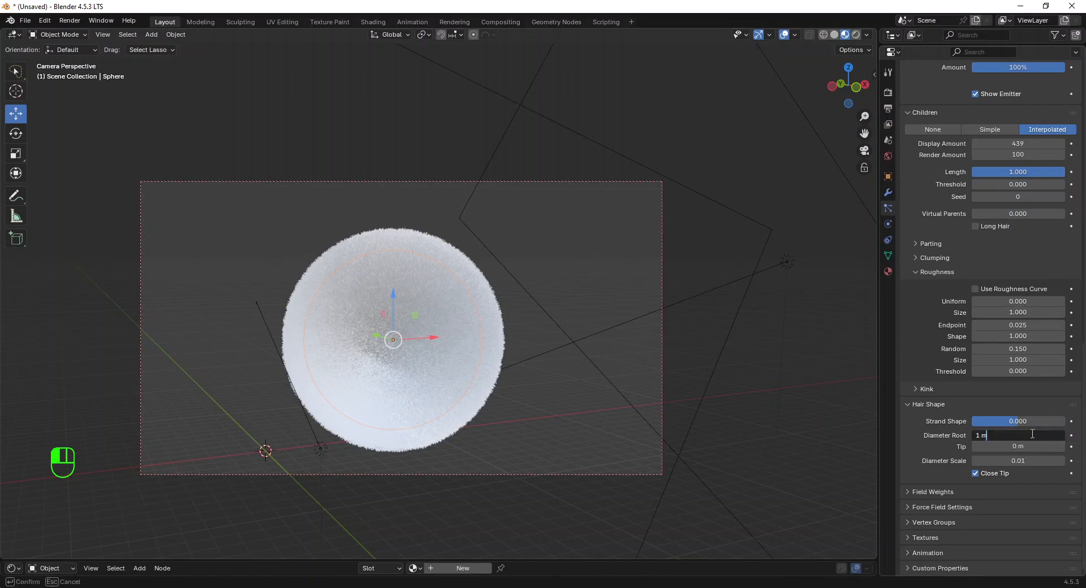
key("BackSpace")
key("BackSpace")
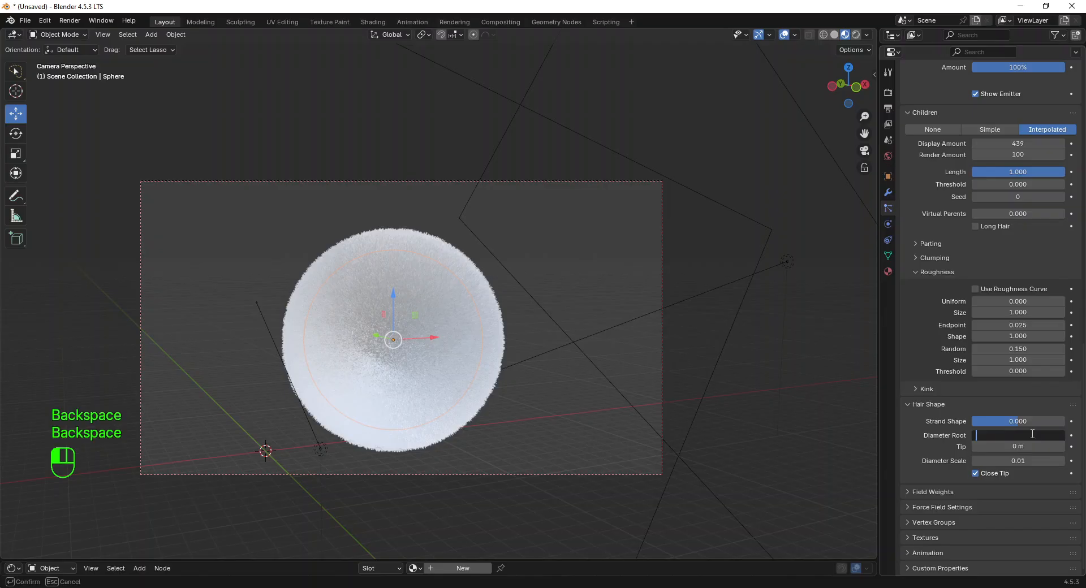
type("0.2")
key("Return")
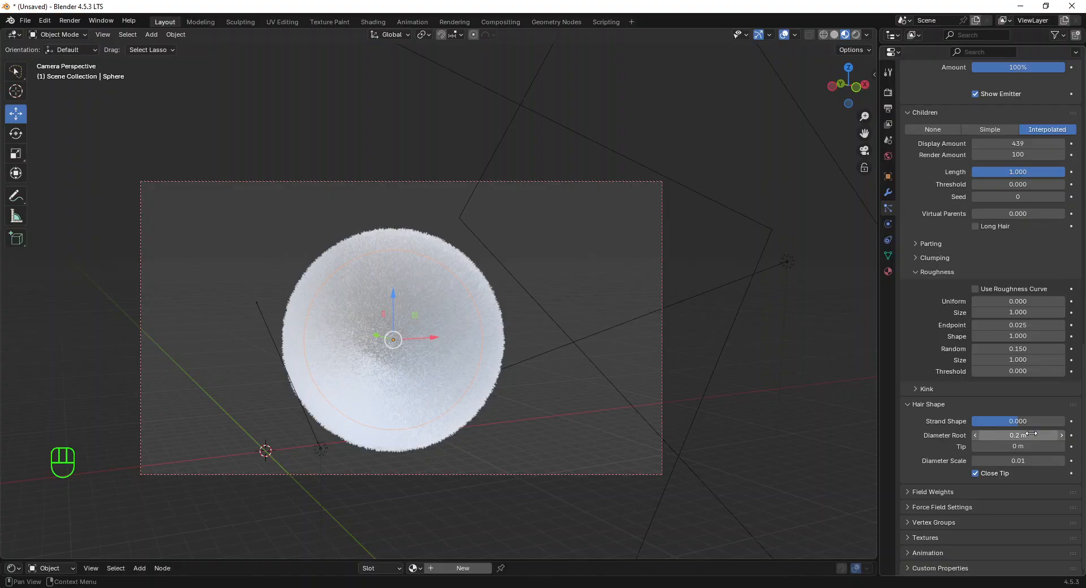
Step: Set the tip diameter of the hair strands to 0.05 m
left_click(1034, 446)
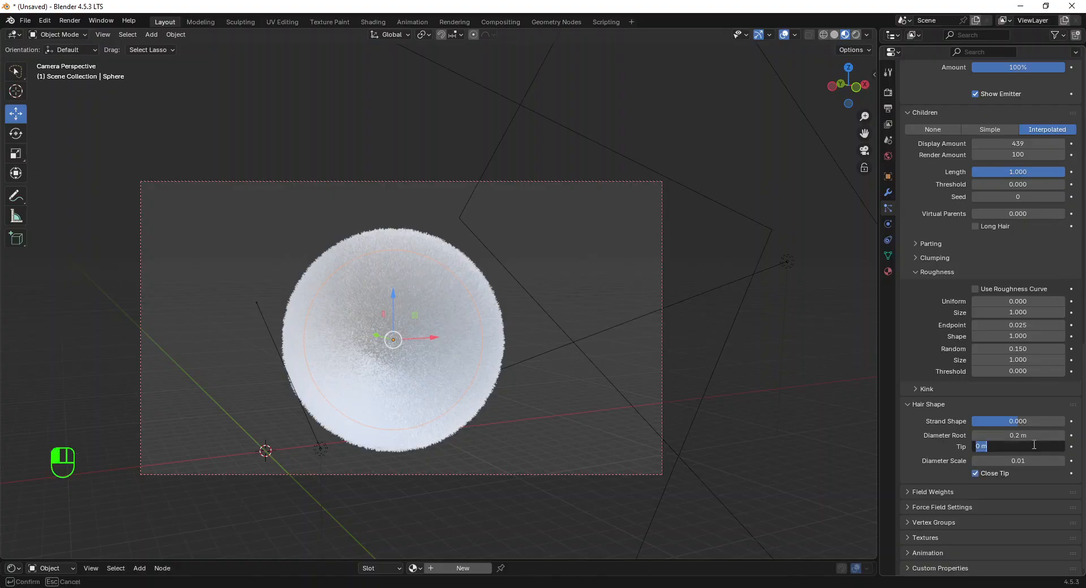
left_click(1034, 445)
key("BackSpace")
key("BackSpace")
key("BackSpace")
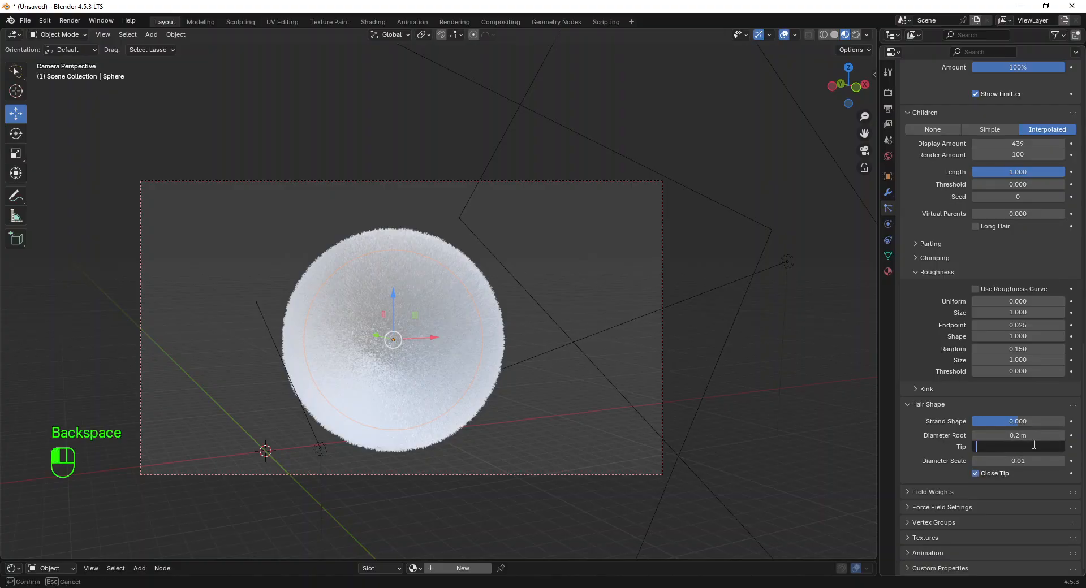
type("0.05")
key("Return")
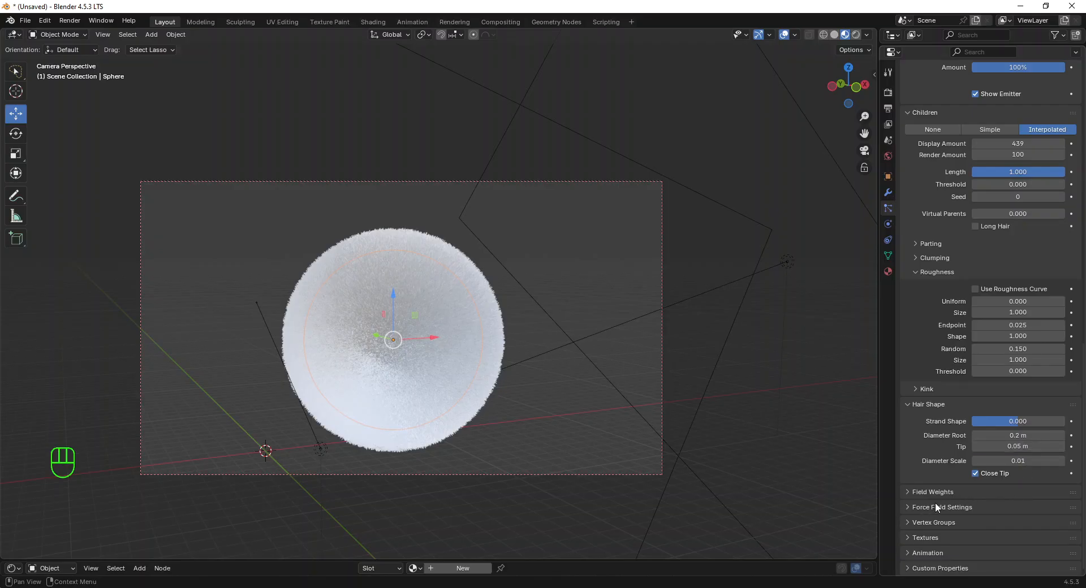
Step: Render a still image of the ball and inspect the fur strands up close and as a whole
scroll(378, 374, "down", 3)
scroll(382, 373, "up", 5)
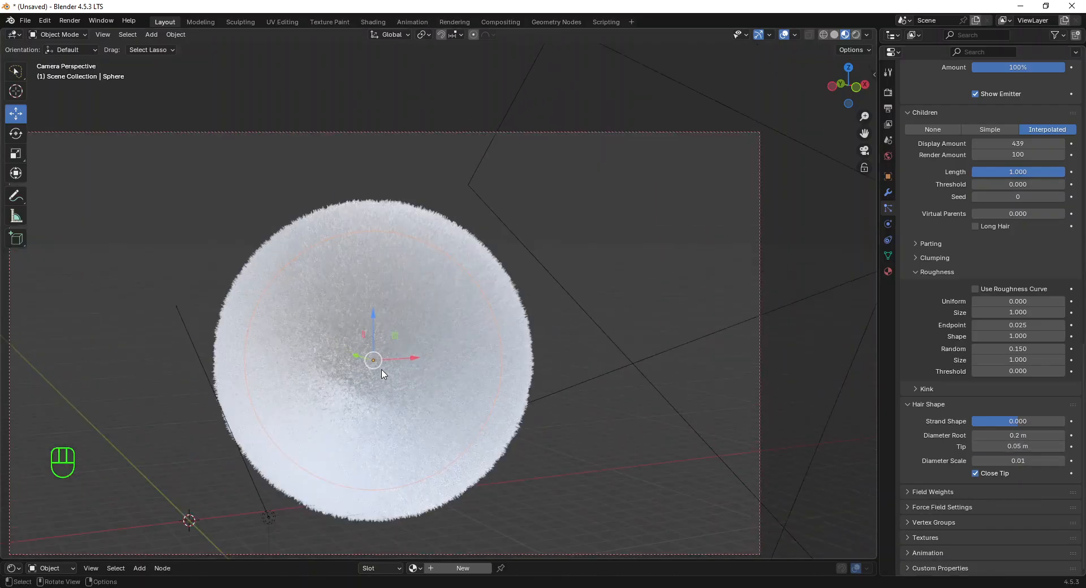
scroll(382, 373, "down", 4)
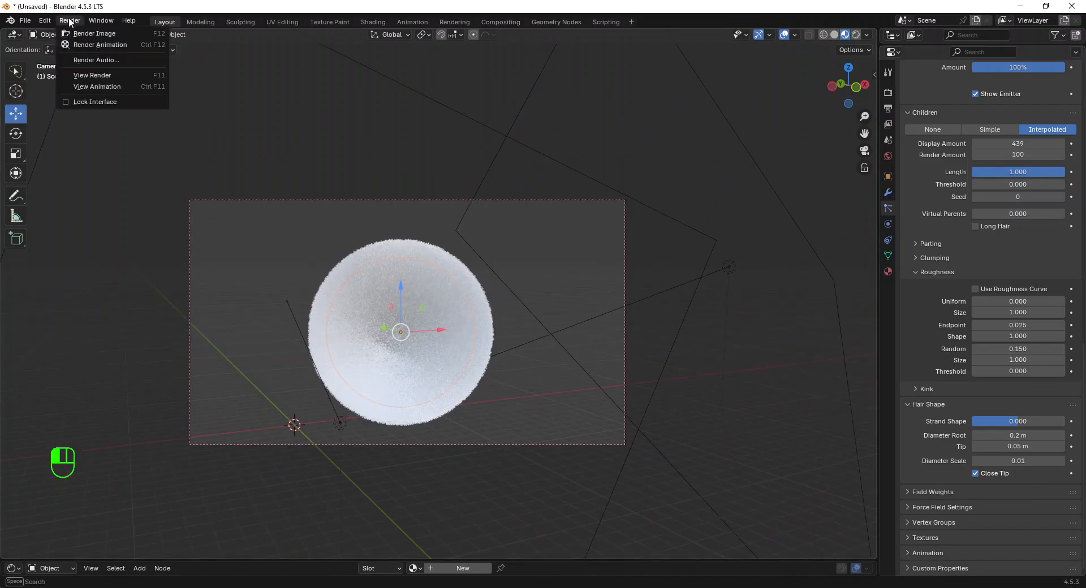
left_click(95, 33)
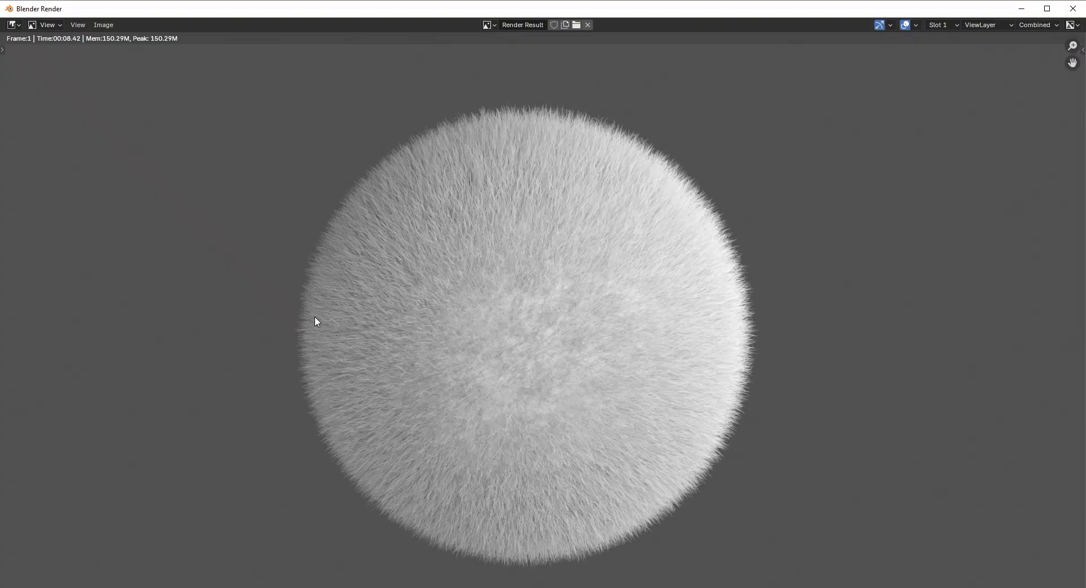
scroll(316, 322, "up", 3)
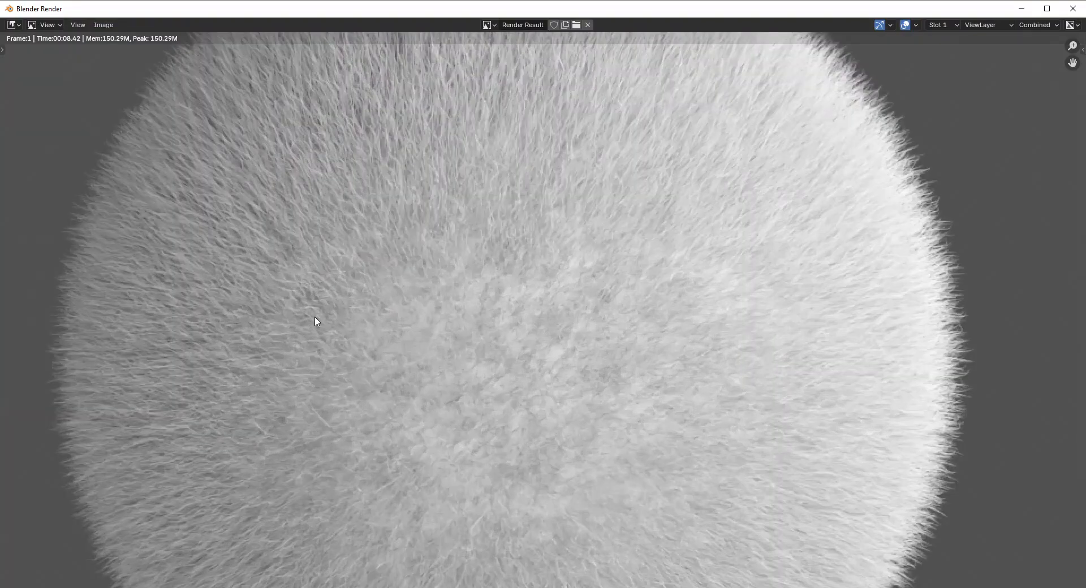
scroll(316, 321, "up", 1)
scroll(316, 321, "down", 5)
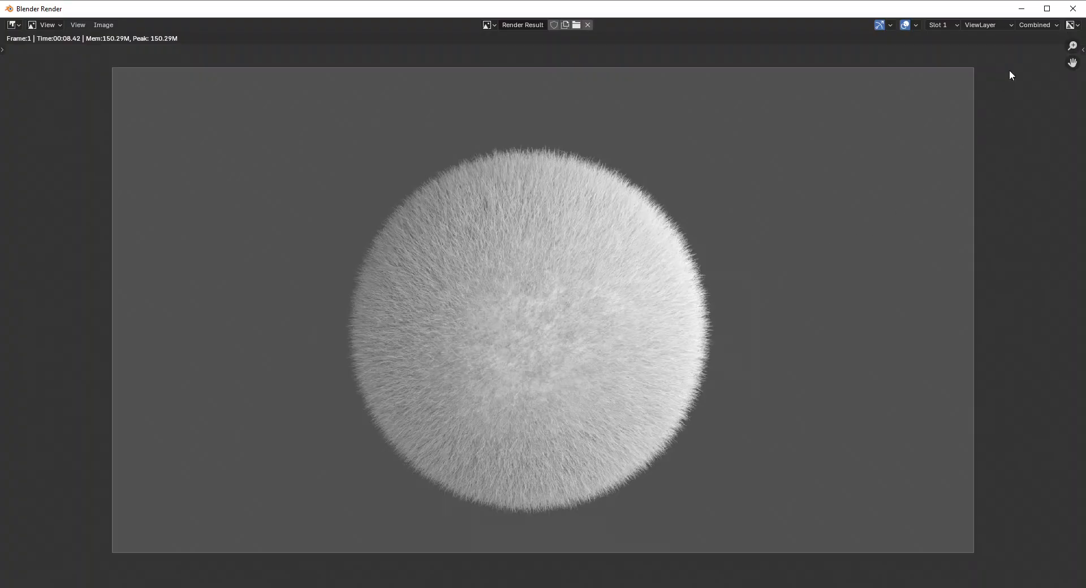
left_click(1073, 8)
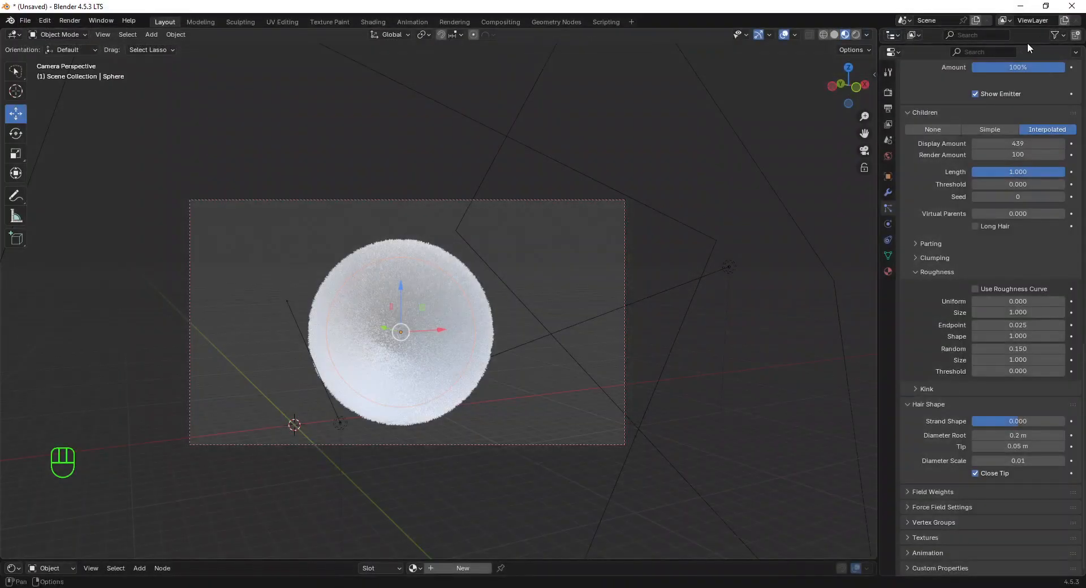
Step: Enlarge the shader editor area and reframe the fur ball in the shortened 3D viewport
left_click_drag(621, 561, 566, 371)
scroll(498, 258, "up", 1)
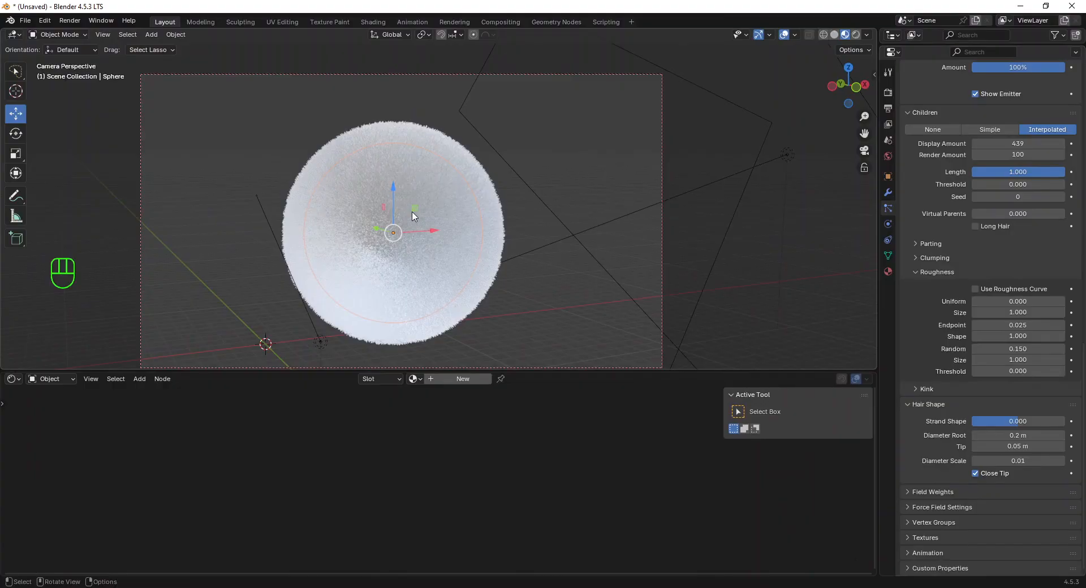
middle_click_drag(412, 218, 478, 189, "shift")
scroll(468, 208, "up", 1)
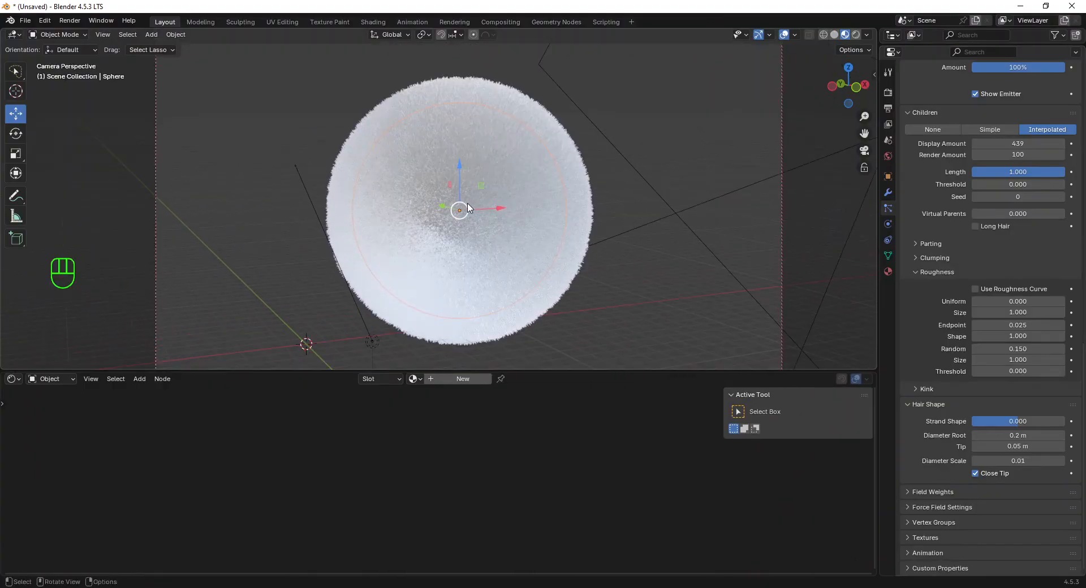
left_click_drag(526, 370, 537, 311)
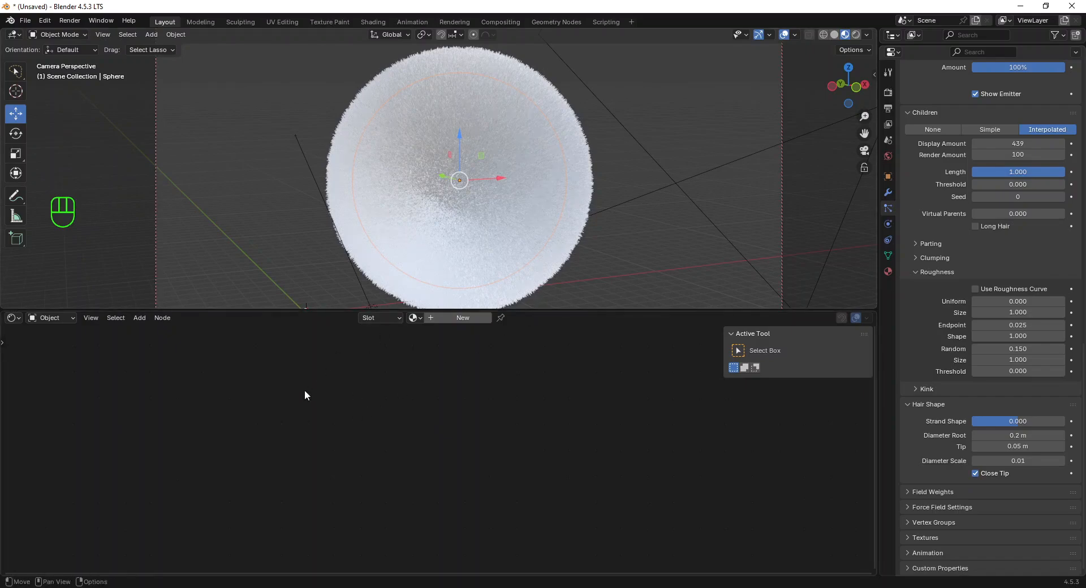
Step: Create a new material for the furry sphere, with free space before its Principled BSDF node
left_click(455, 321)
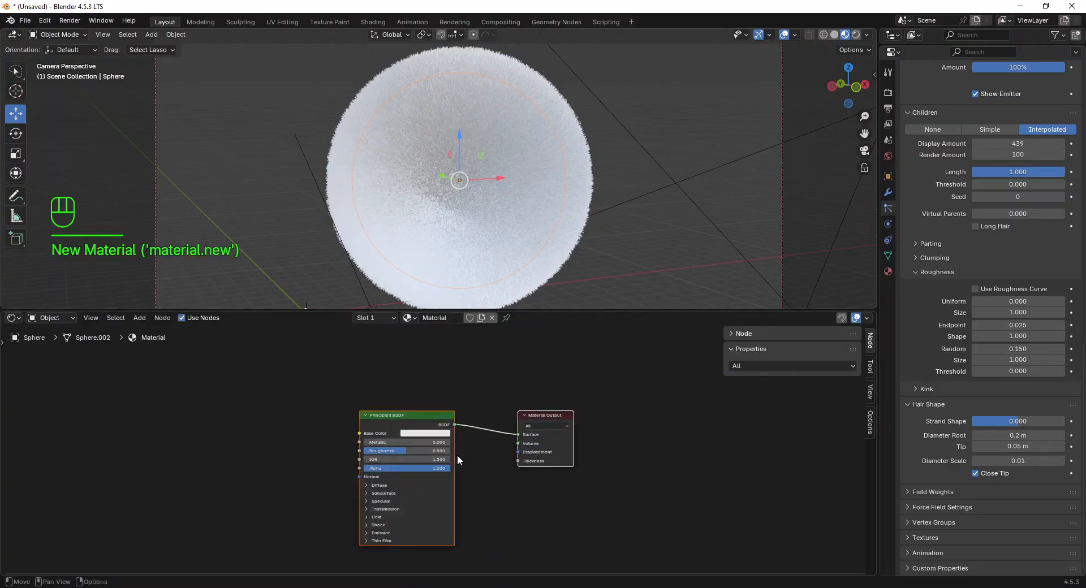
scroll(458, 455, "up", 4)
scroll(399, 392, "down", 3)
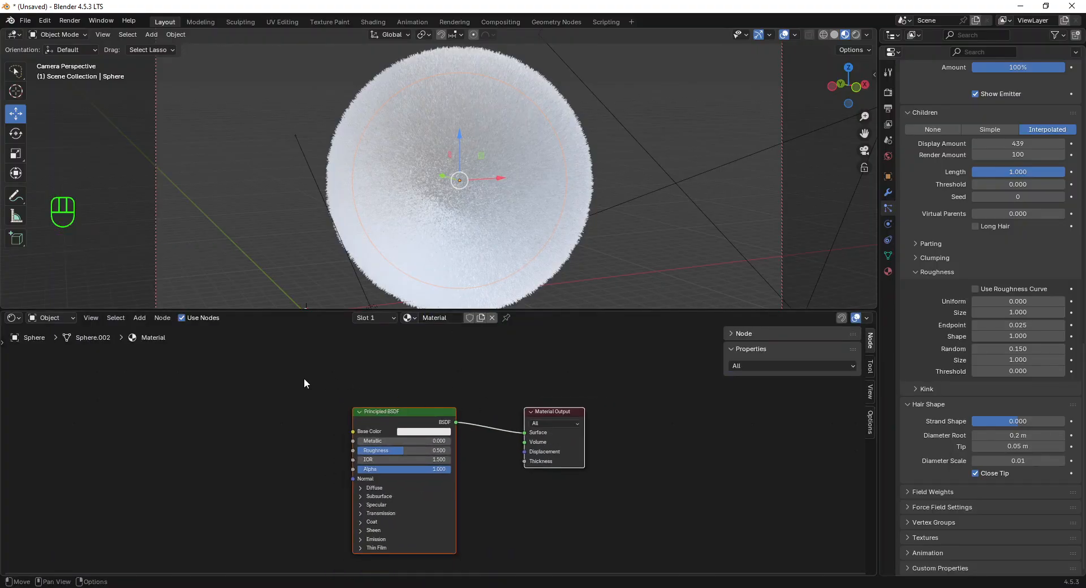
middle_click_drag(304, 384, 499, 354)
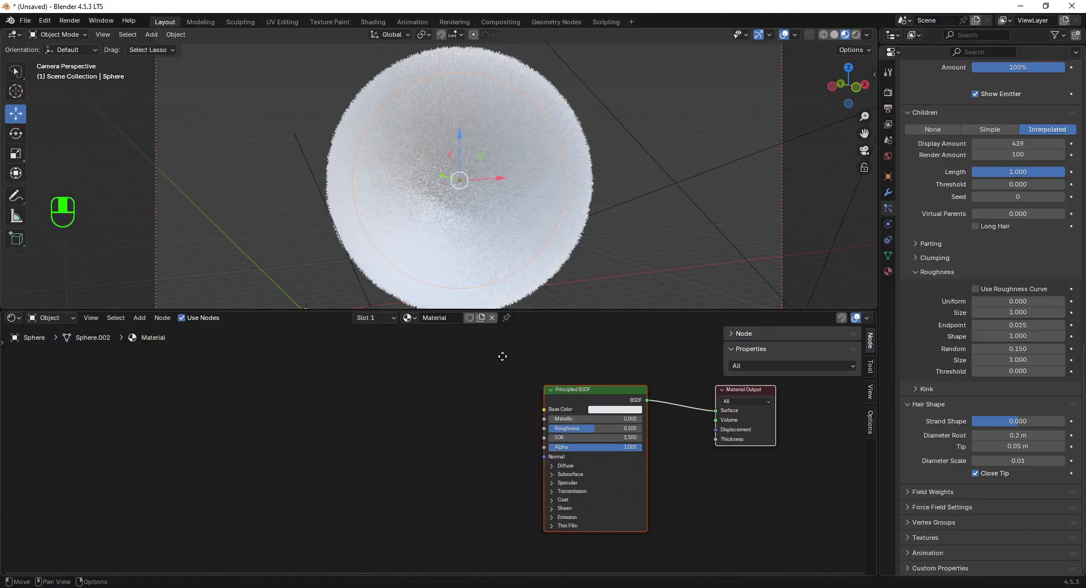
Step: Add a Geometry node to the material and place it well to the left of the Principled BSDF node
left_click(259, 408)
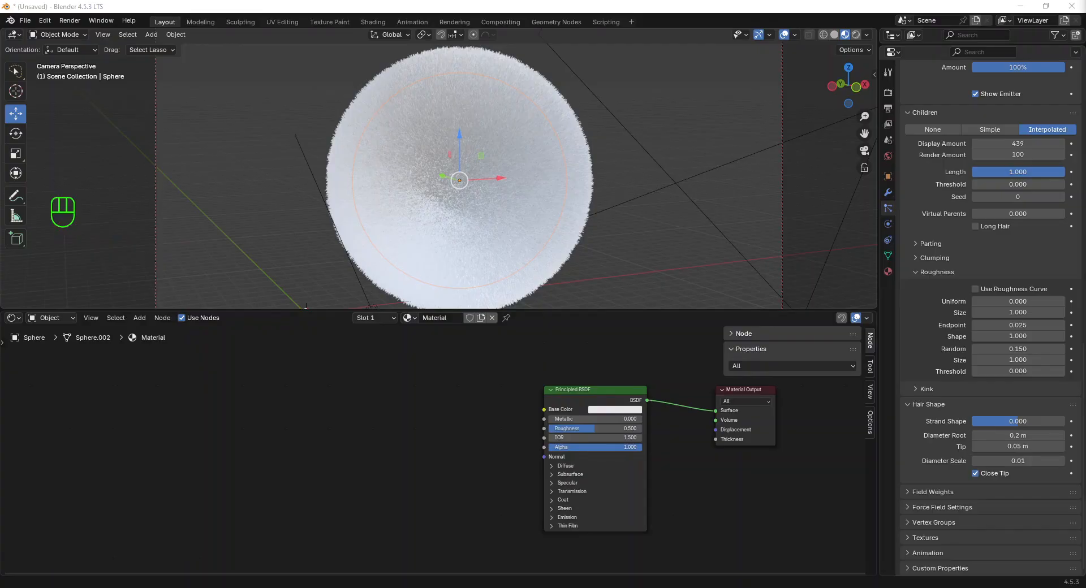
key("shift+a")
left_click(243, 417)
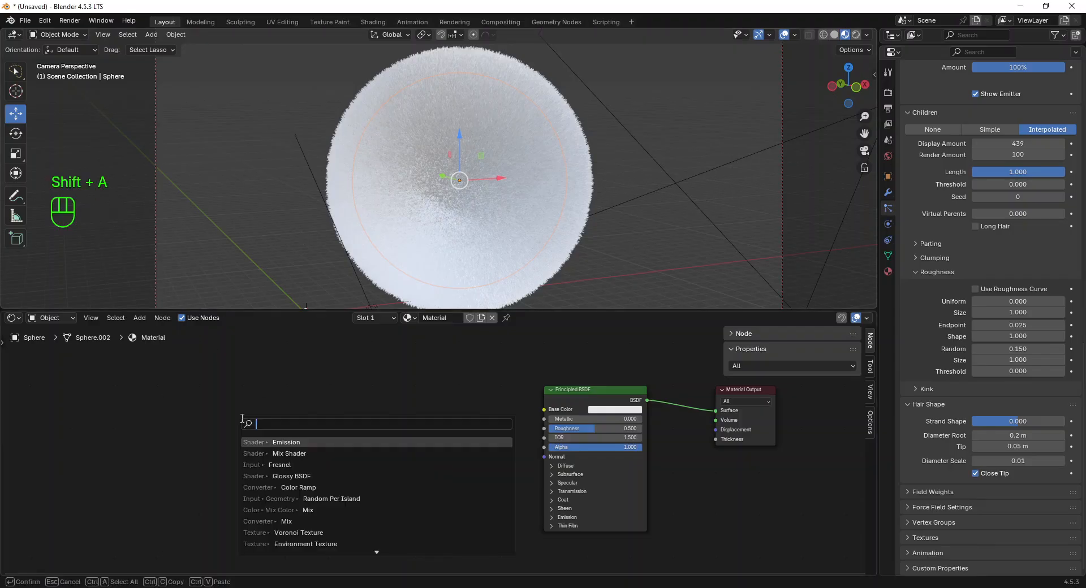
type("geomet")
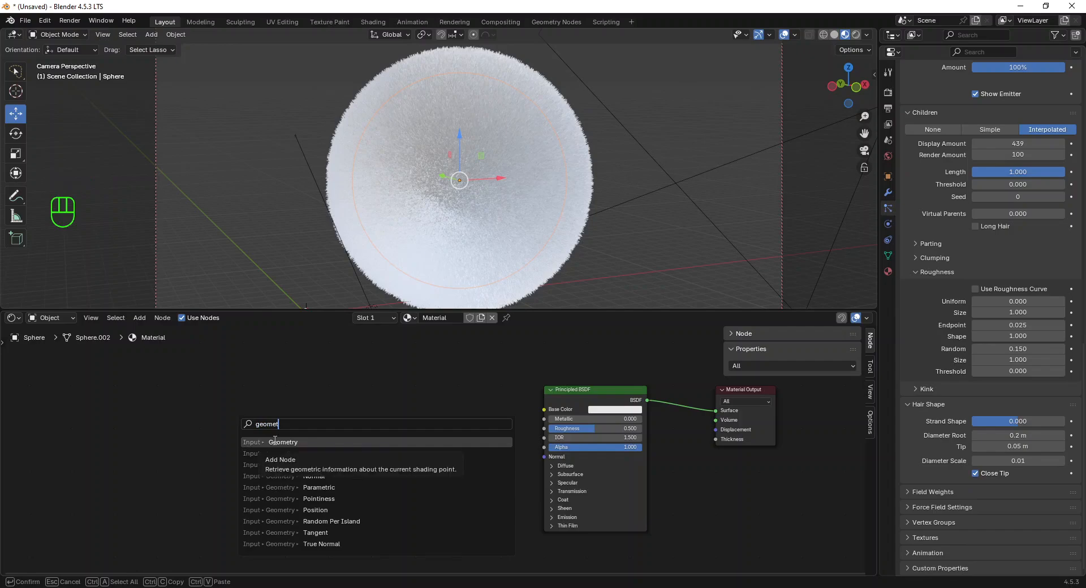
left_click(274, 440)
left_click(243, 389)
scroll(243, 389, "up", 1)
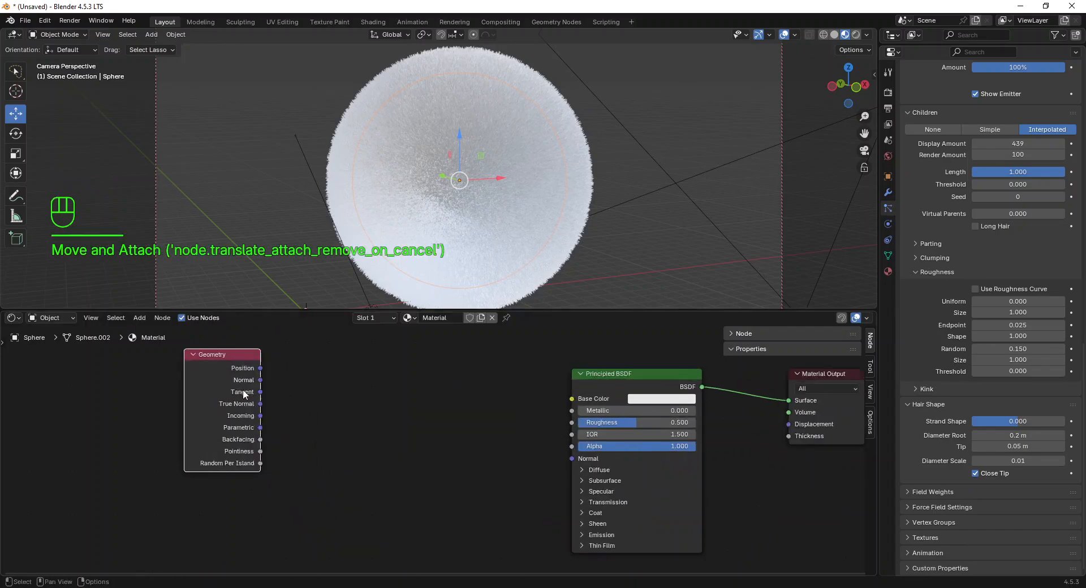
scroll(227, 390, "up", 2)
left_click_drag(205, 394, 199, 390)
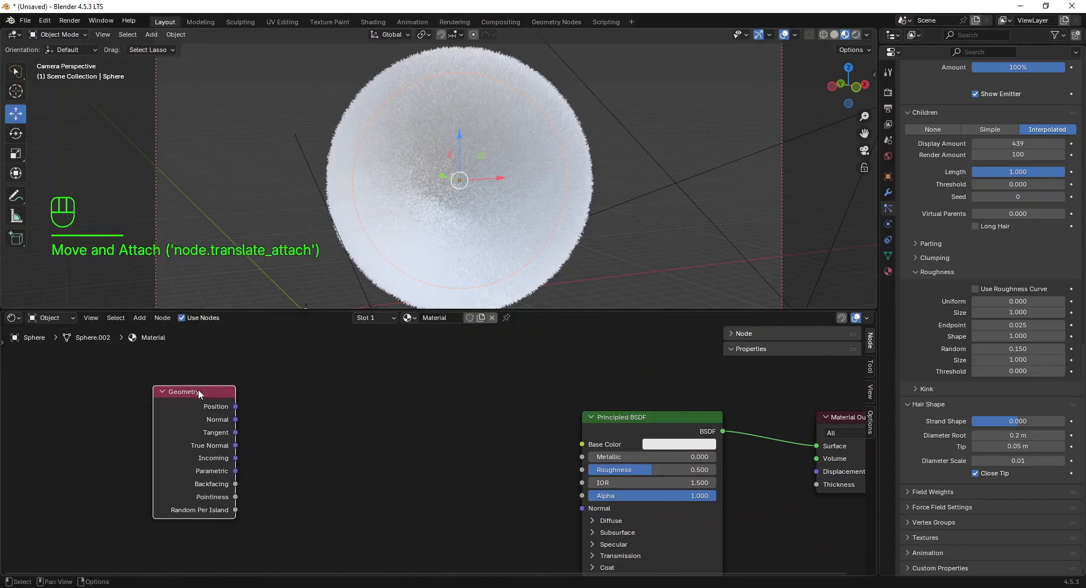
Step: Add a Color Ramp node and place it directly after the Geometry node
left_click(284, 411)
key("shift+a")
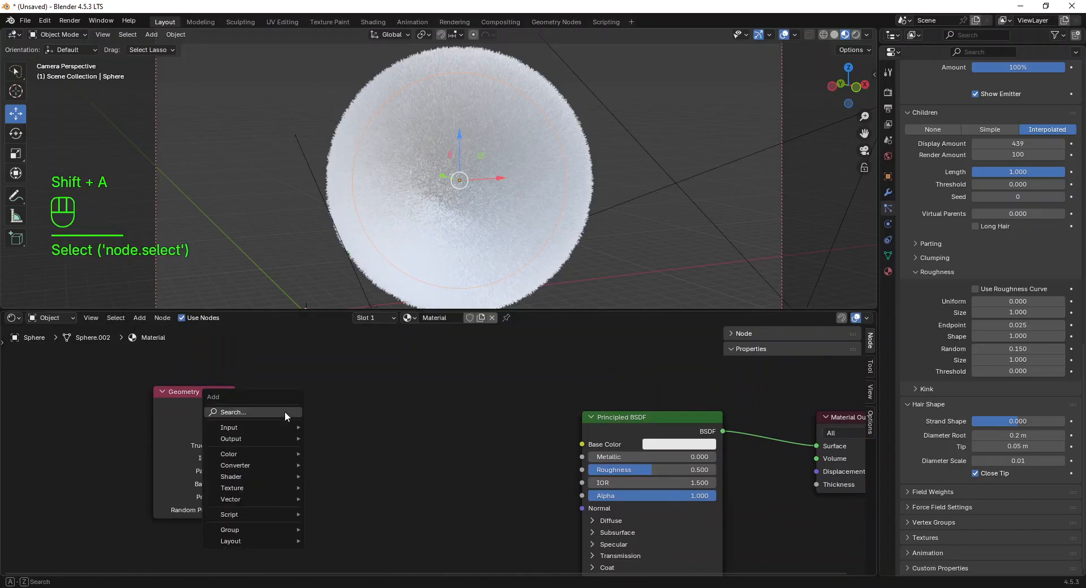
left_click(284, 412)
type("colo")
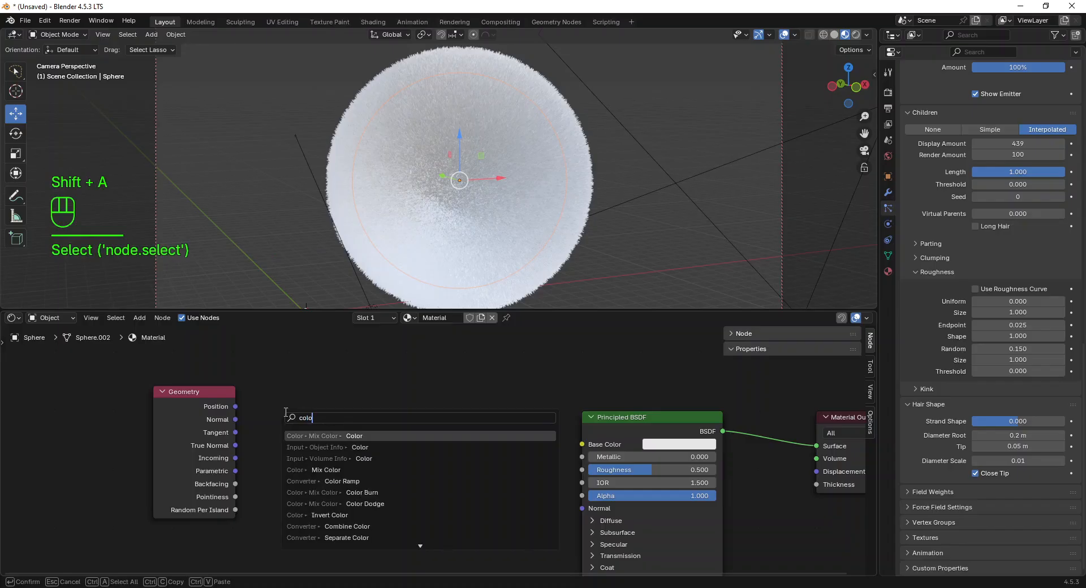
type("r ramp")
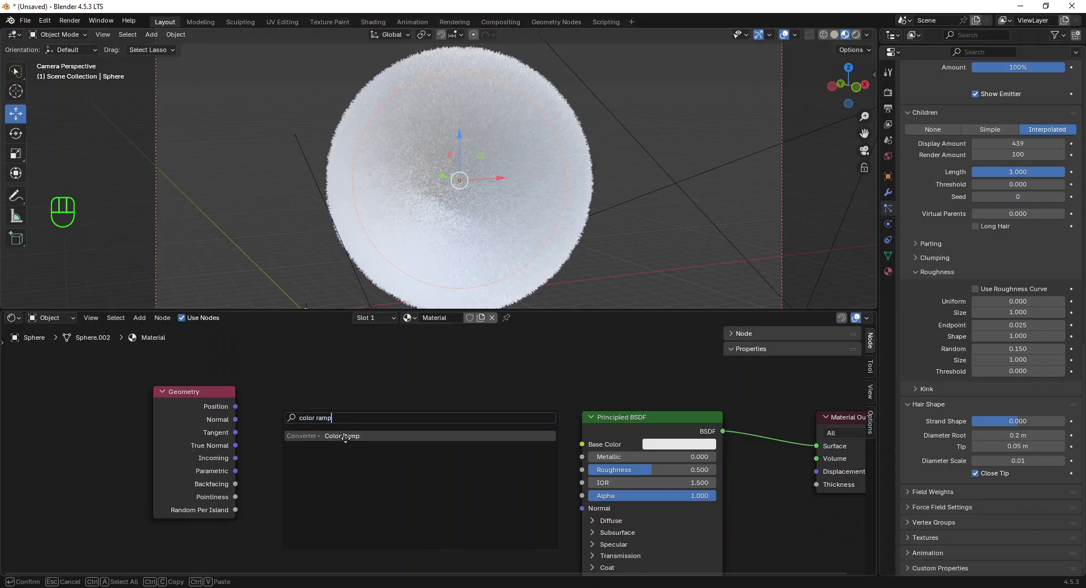
left_click(342, 437)
left_click(267, 388)
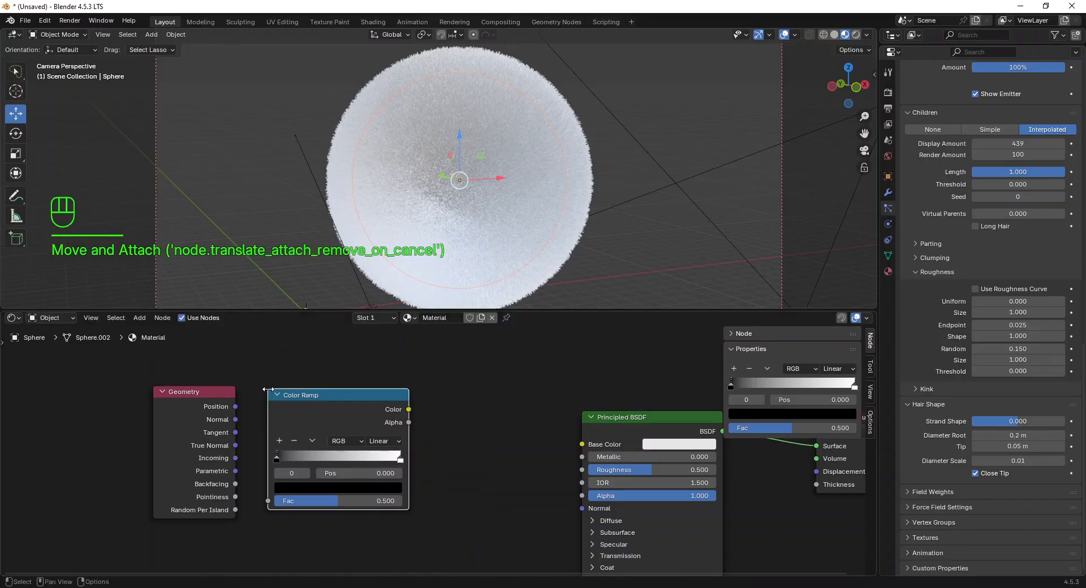
Step: Make the color ramp run from white at position 0 to pure red at about position 0.491
left_click_drag(406, 464, 283, 442)
left_click(294, 447)
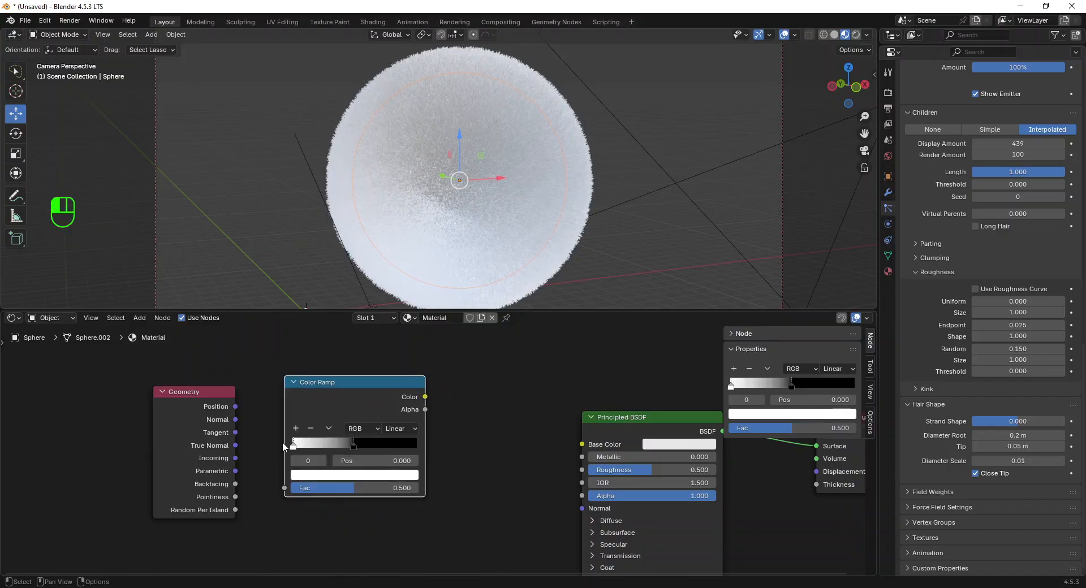
left_click(353, 447)
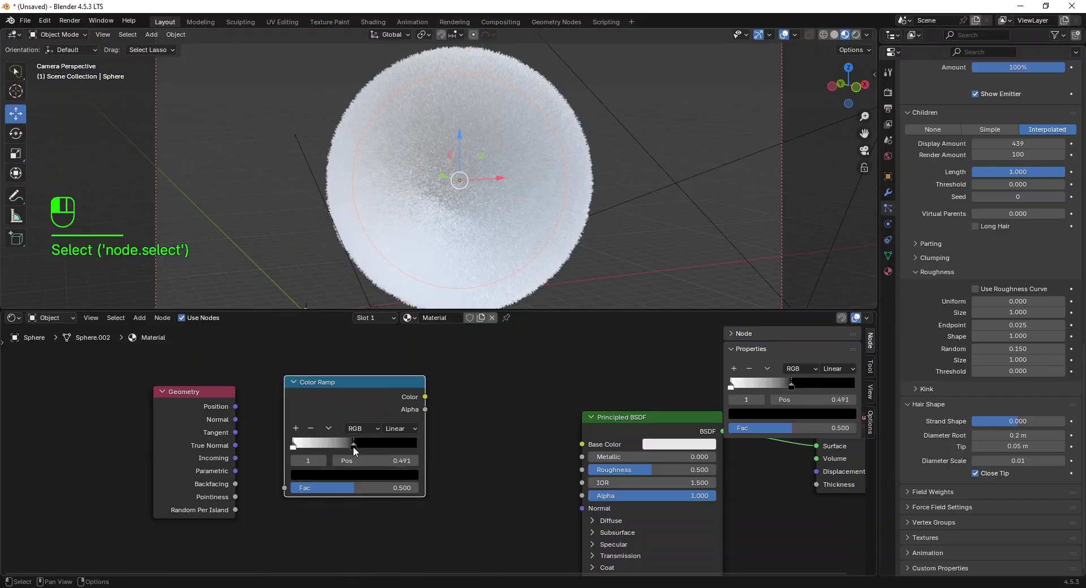
left_click(351, 477)
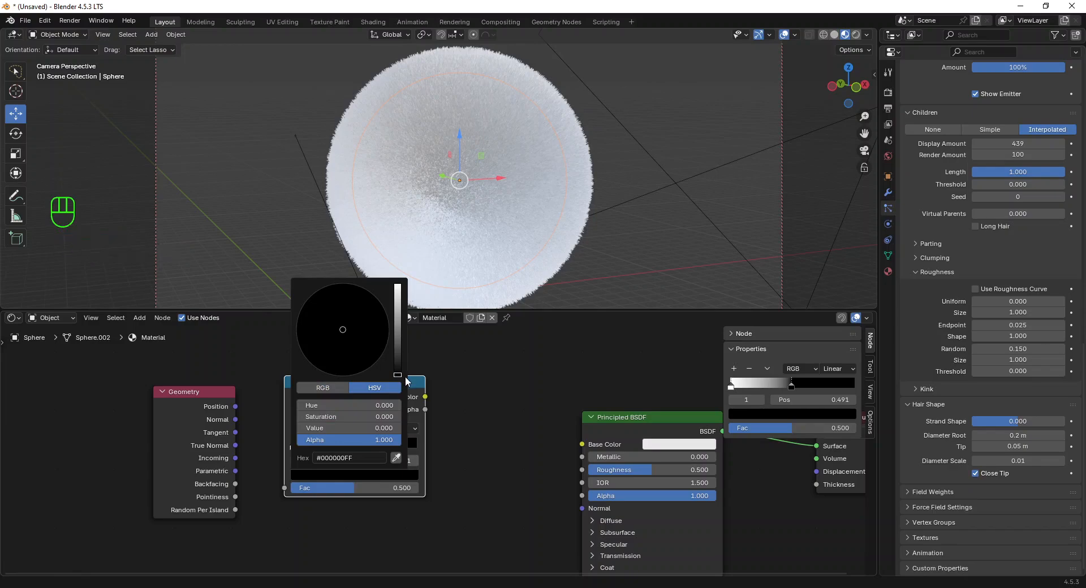
left_click(398, 287)
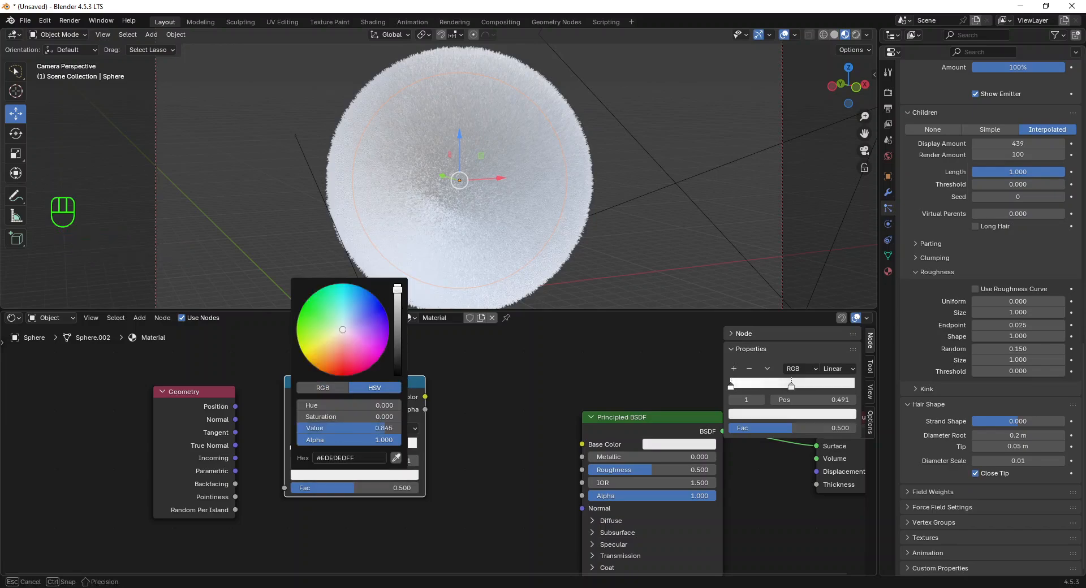
mouse_move(347, 353)
left_mouse_down()
mouse_move(343, 376)
mouse_move(400, 389)
mouse_move(387, 398)
left_mouse_up()
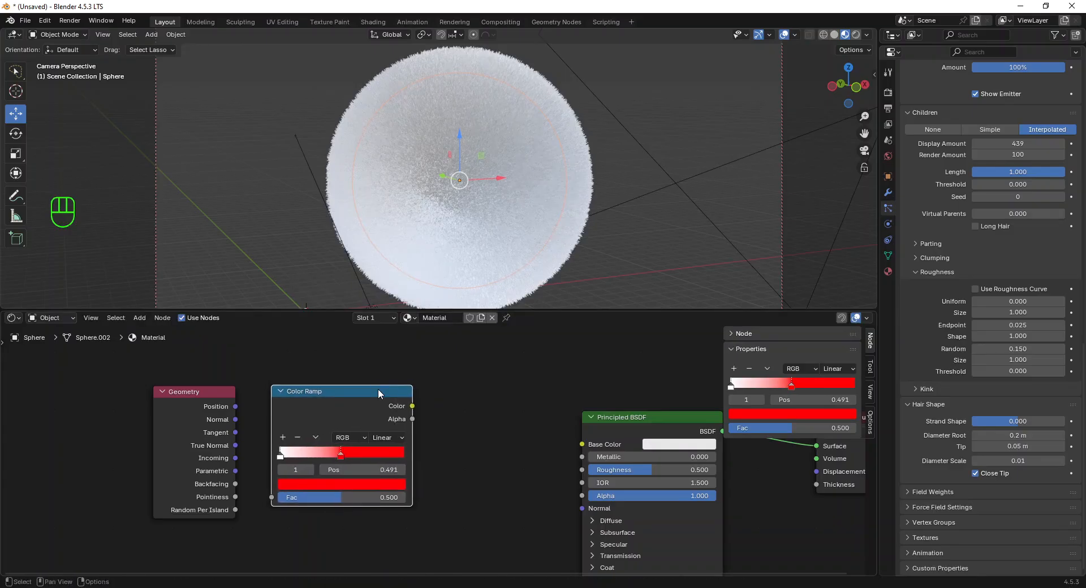
Step: Rearrange the Principled BSDF and Color Ramp nodes, and add a Hair BSDF node in the gap between them
left_click_drag(615, 414, 574, 360)
left_click_drag(356, 393, 345, 393)
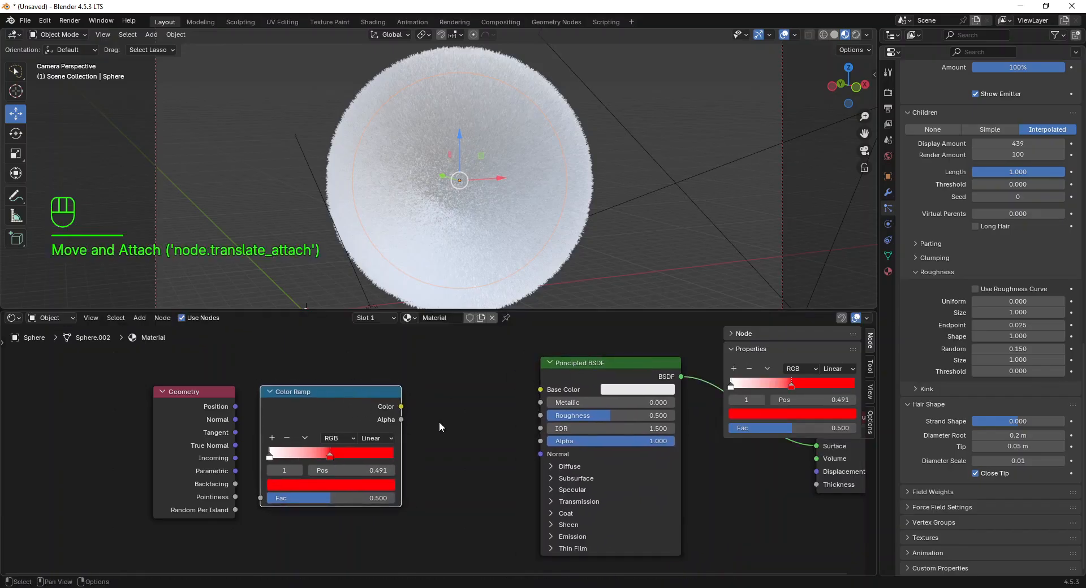
left_click(453, 425)
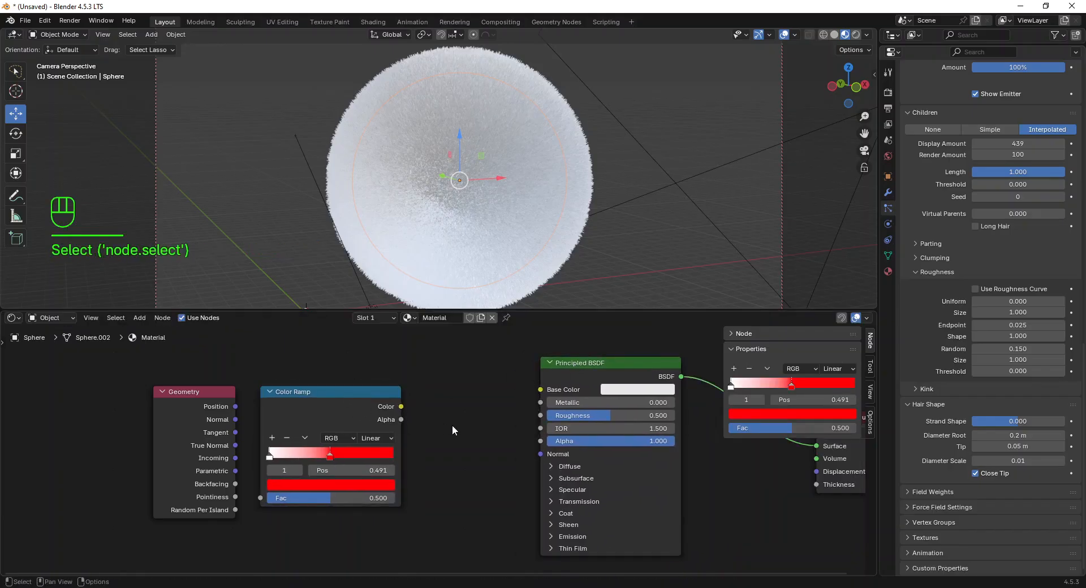
key("shift+a")
left_click(453, 426)
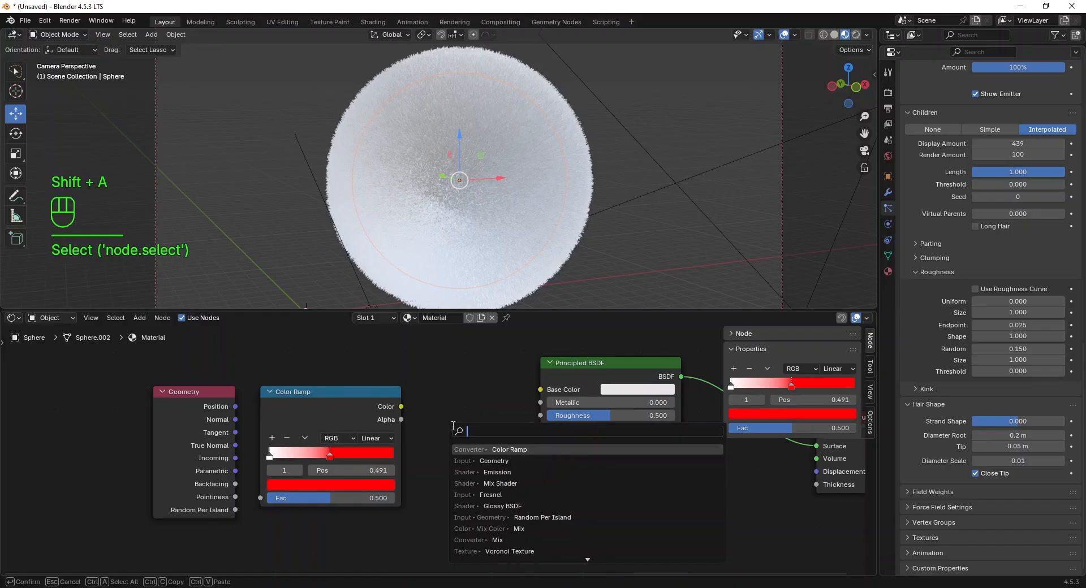
type("hair")
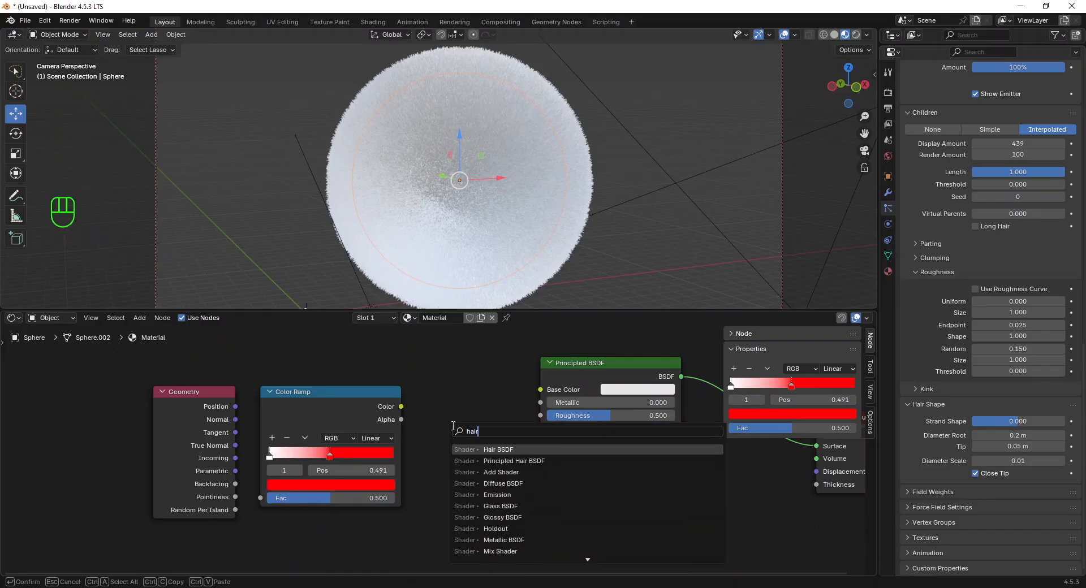
key("Return")
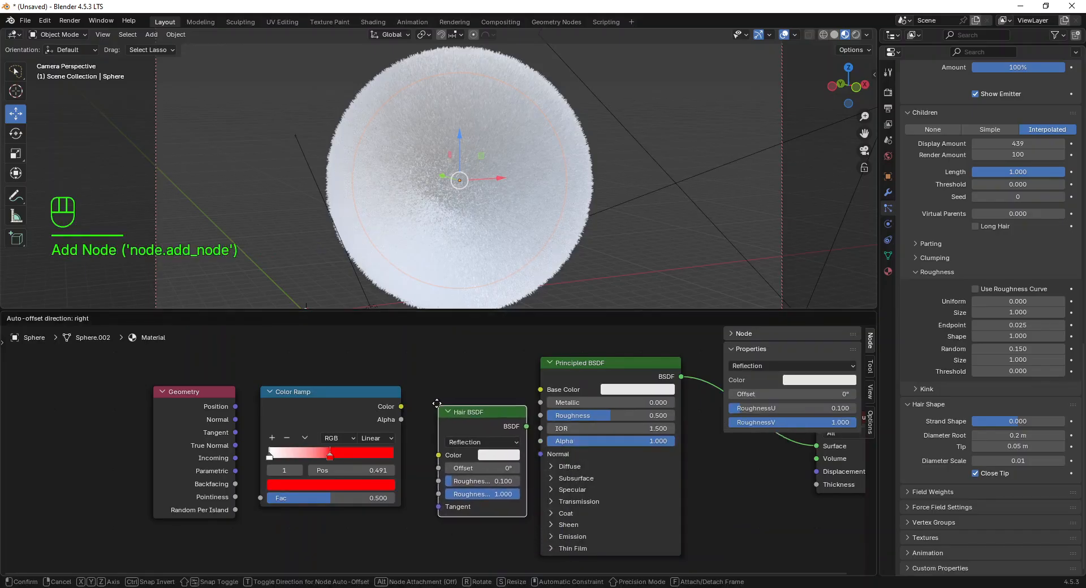
left_click(434, 399)
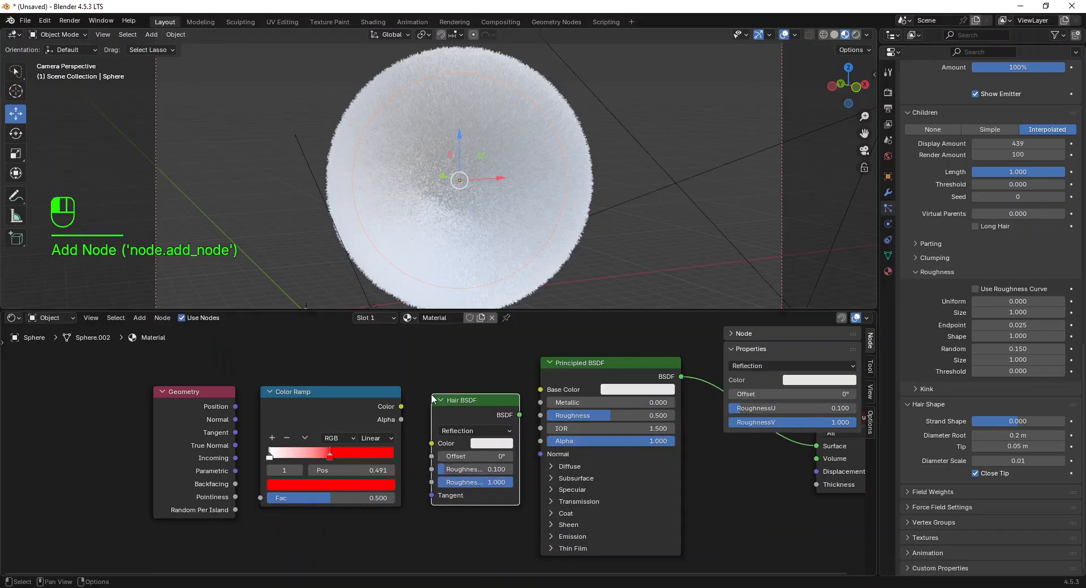
Step: Delete the Principled BSDF node and bring the Material Output node right beside the Hair BSDF node
left_click(569, 363)
key("Delete")
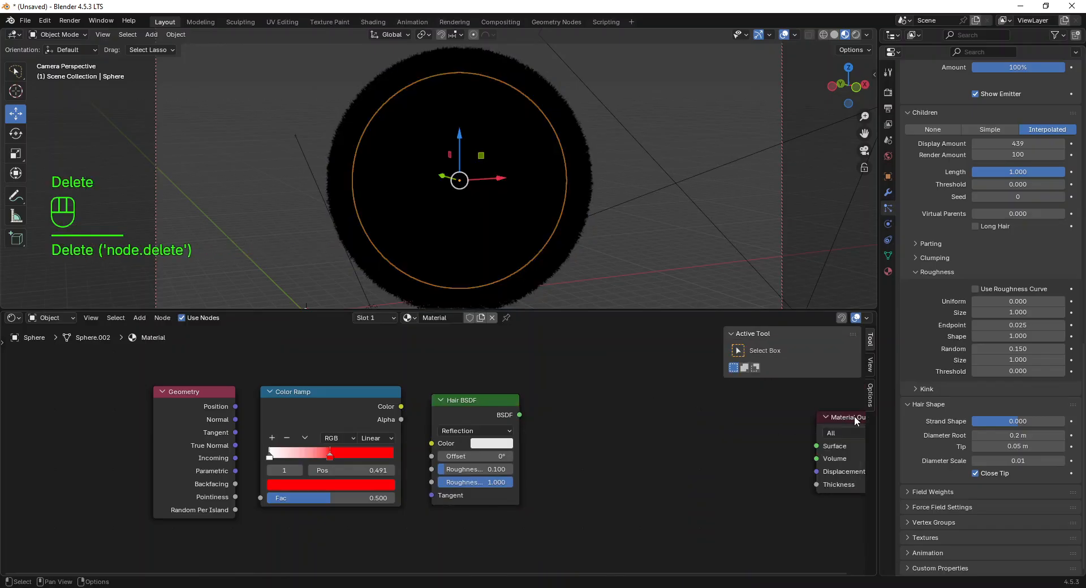
left_click_drag(854, 416, 585, 402)
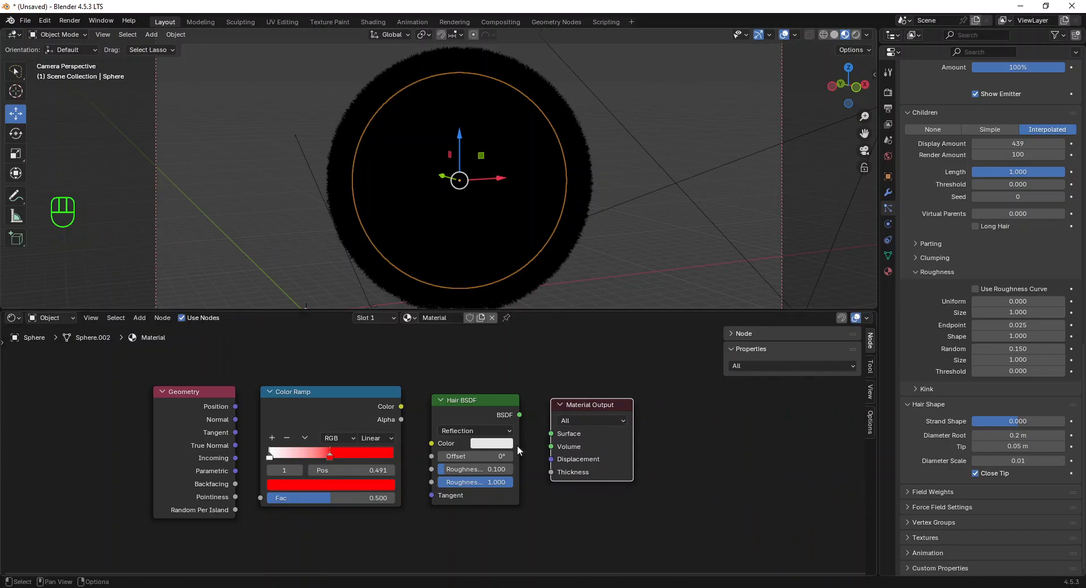
Step: Set the Hair BSDF node's RoughnessU to 0.8
left_click(476, 470)
left_click(477, 470)
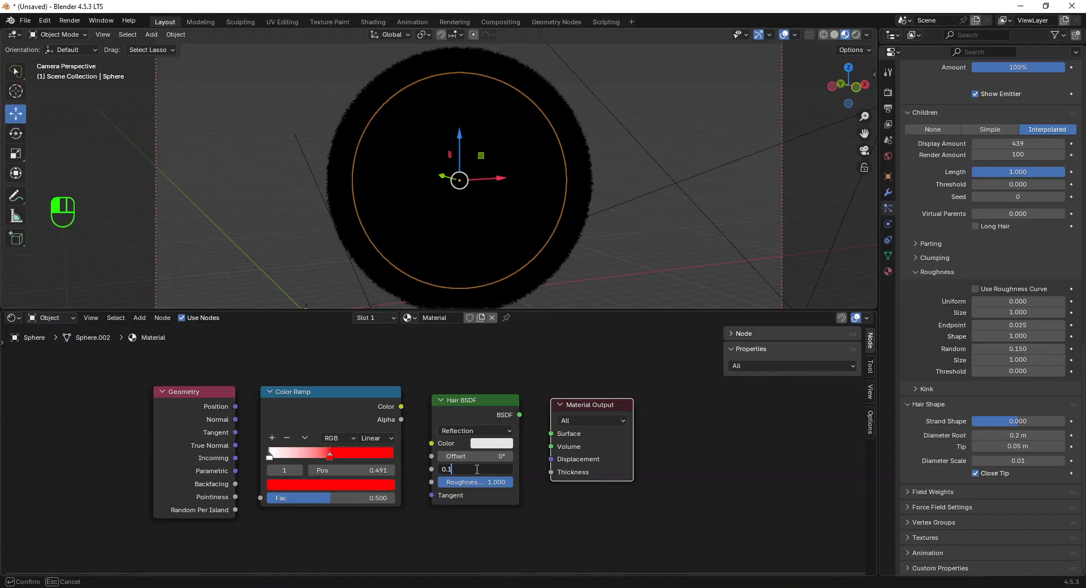
key("BackSpace")
type("8")
key("Return")
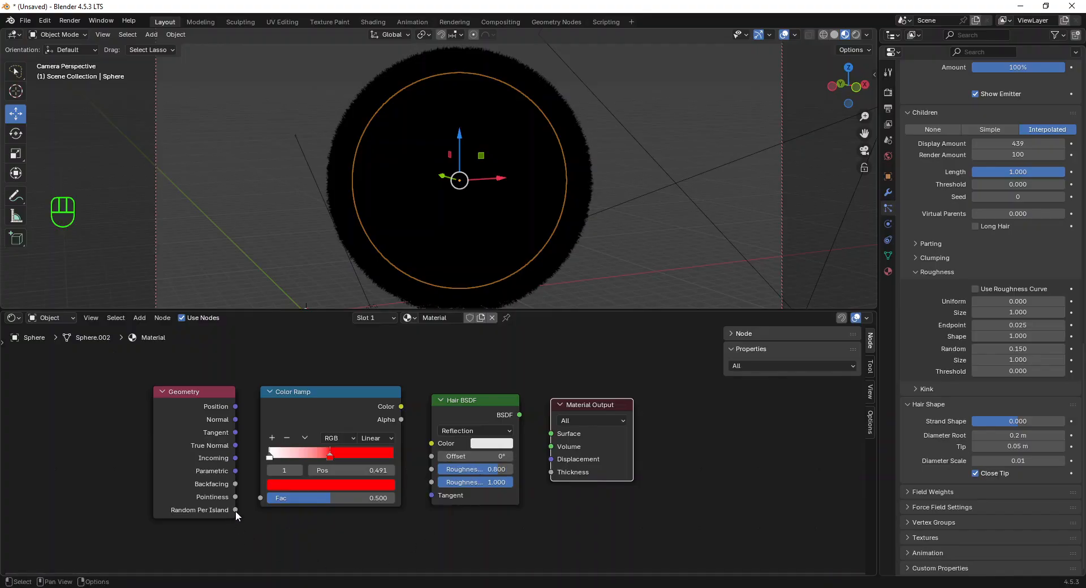
Step: Link Random Per Island through the Color Ramp's Fac, set to Ease interpolation, into the Hair BSDF Color, and its BSDF output to Surface
left_click_drag(235, 510, 261, 498)
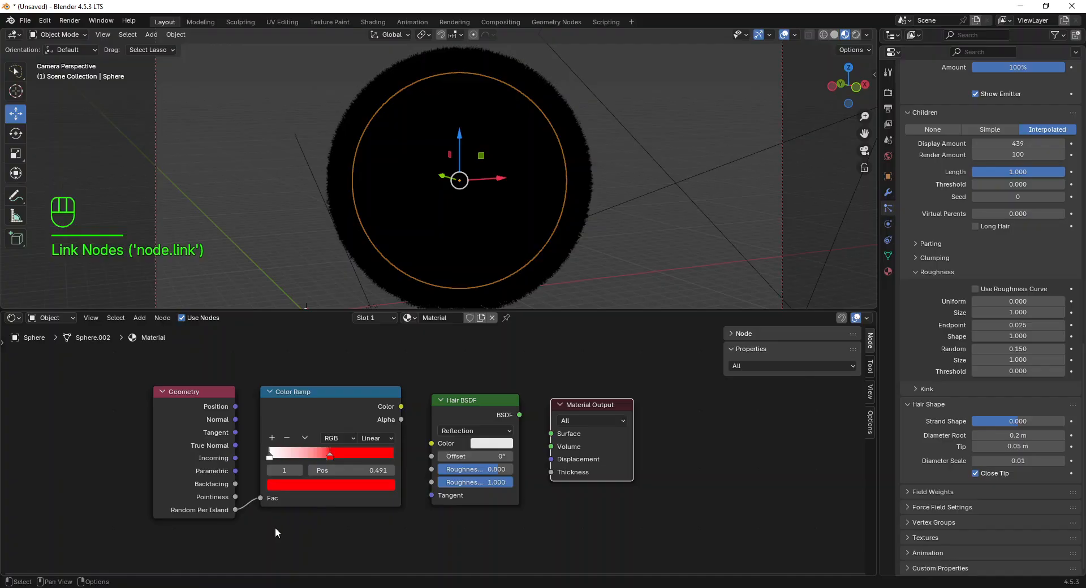
left_click_drag(401, 405, 425, 440)
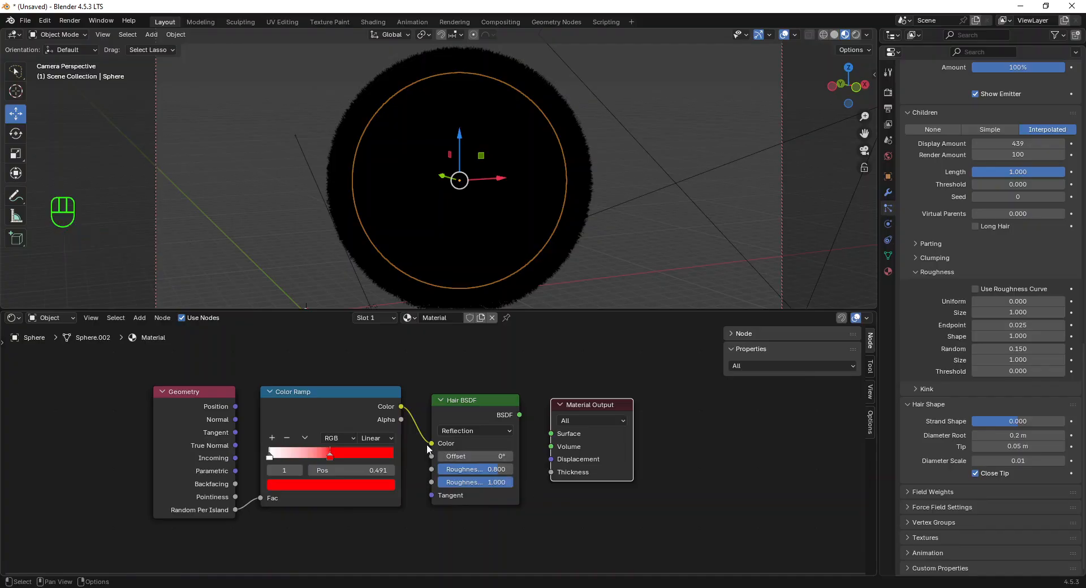
left_click(388, 438)
left_click(381, 465)
left_click_drag(516, 418, 544, 435)
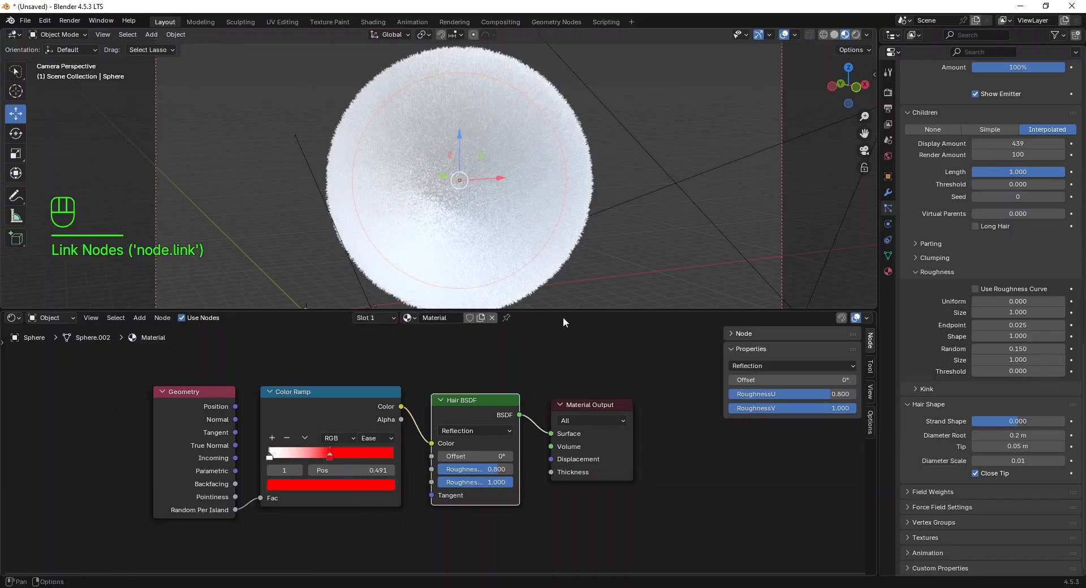
Step: Give the 3D viewport more height and hide the shader editor's sidebar
left_click_drag(563, 311, 562, 352)
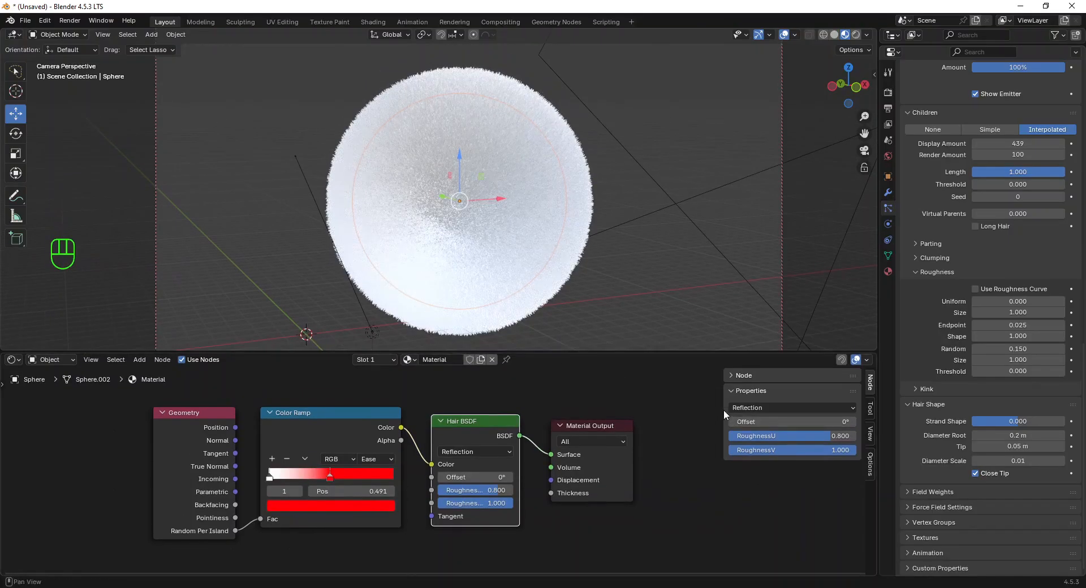
left_click_drag(718, 419, 926, 423)
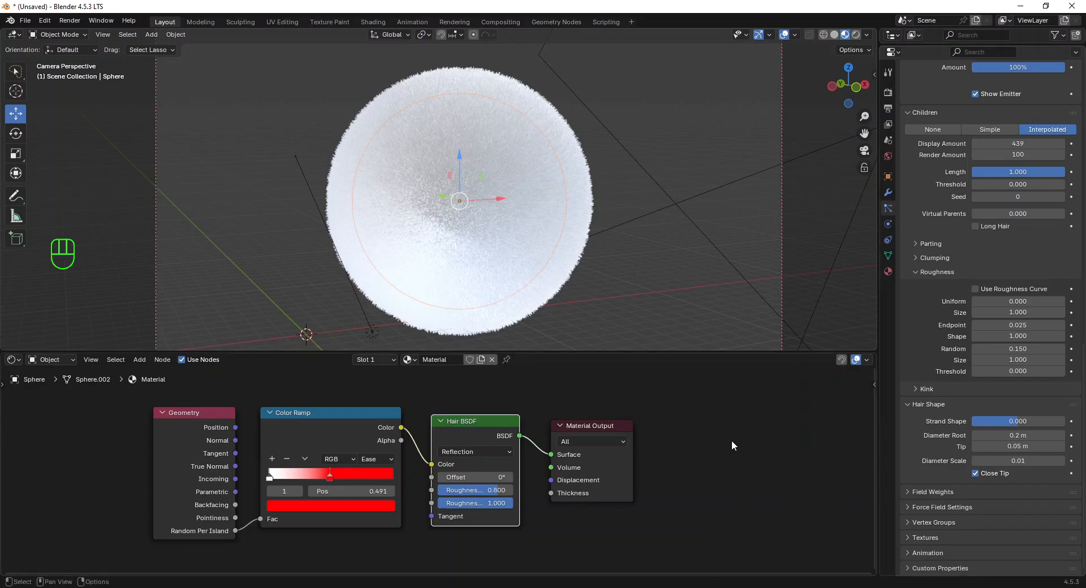
Step: Render the ball with its new hair material and examine the strand colours up close and across the whole ball
left_click(70, 21)
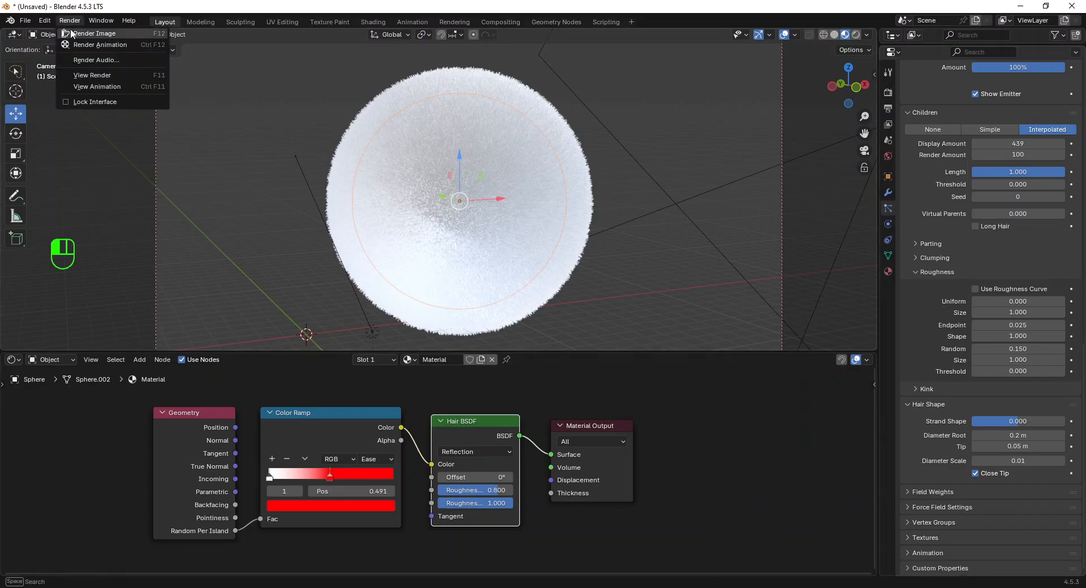
left_click(71, 33)
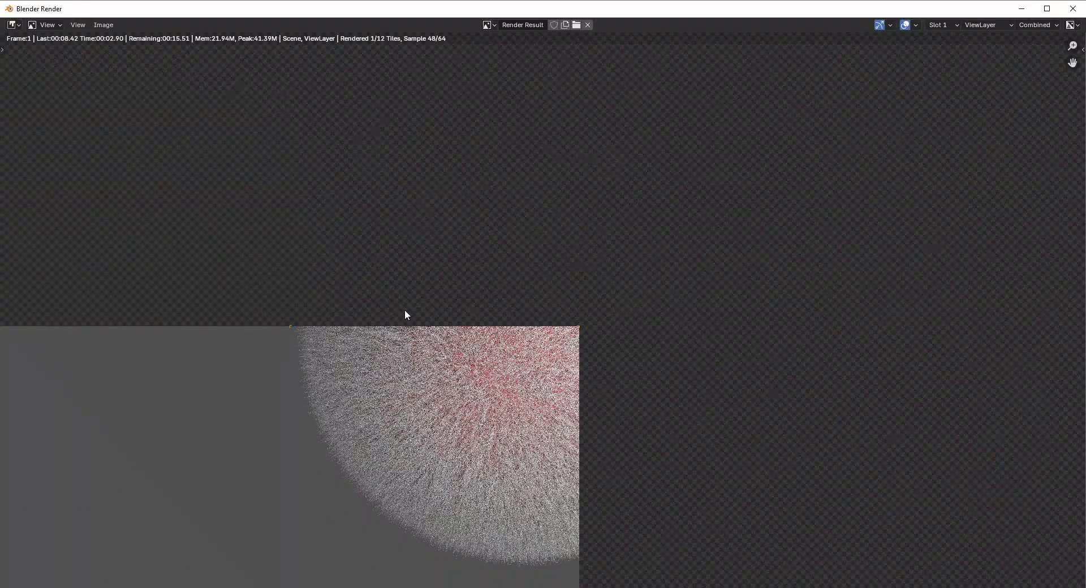
scroll(405, 315, "down", 1)
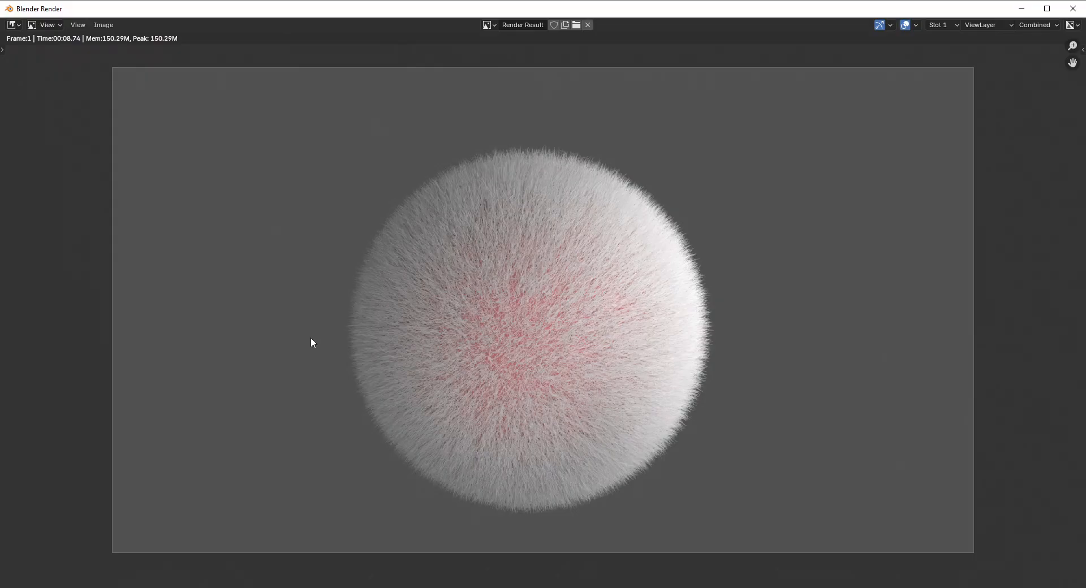
scroll(311, 338, "up", 4)
scroll(310, 342, "up", 1)
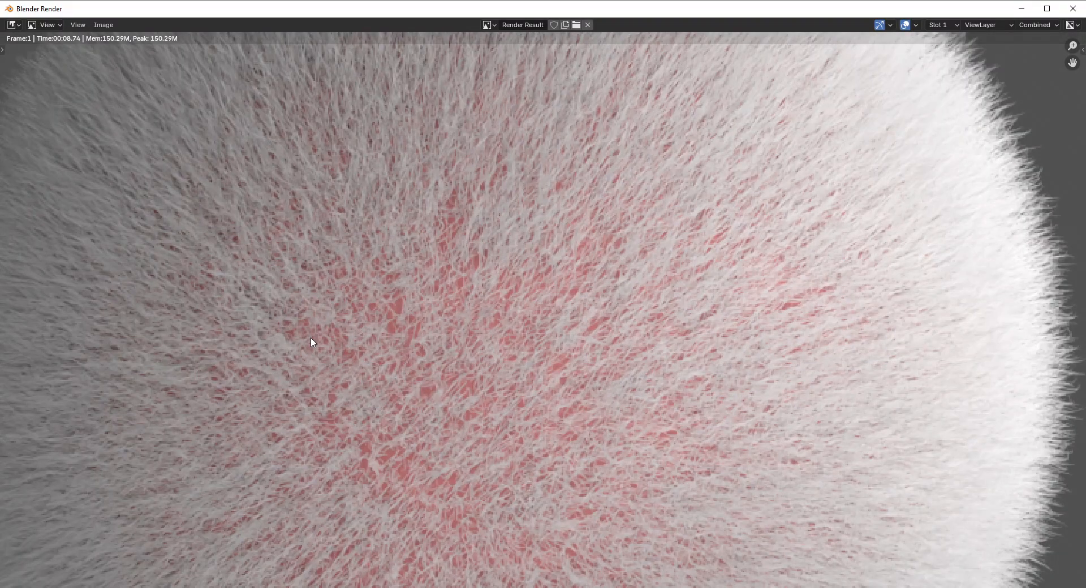
middle_click_drag(363, 338, 404, 308)
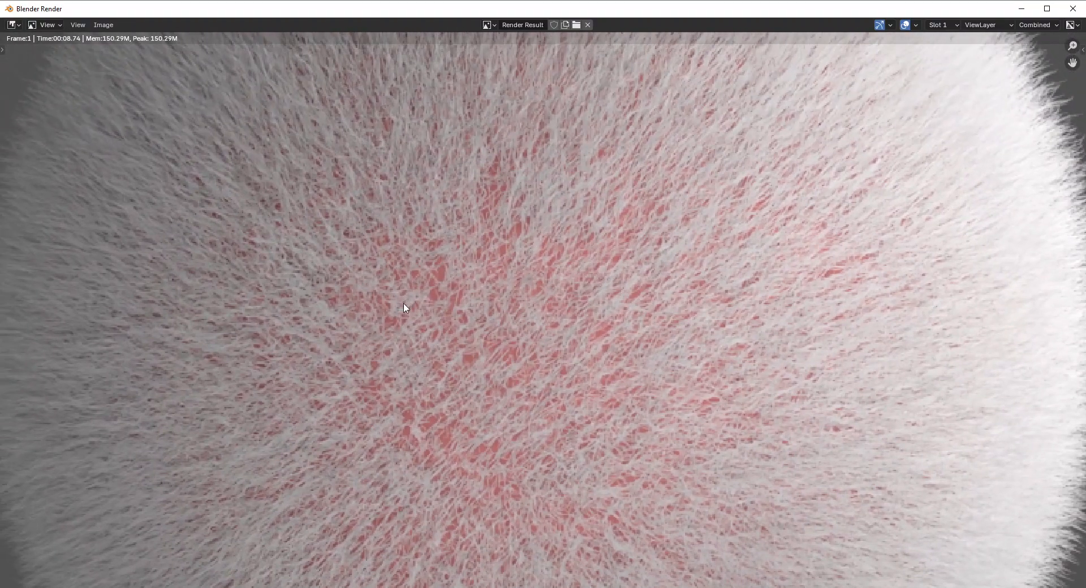
scroll(404, 308, "down", 8)
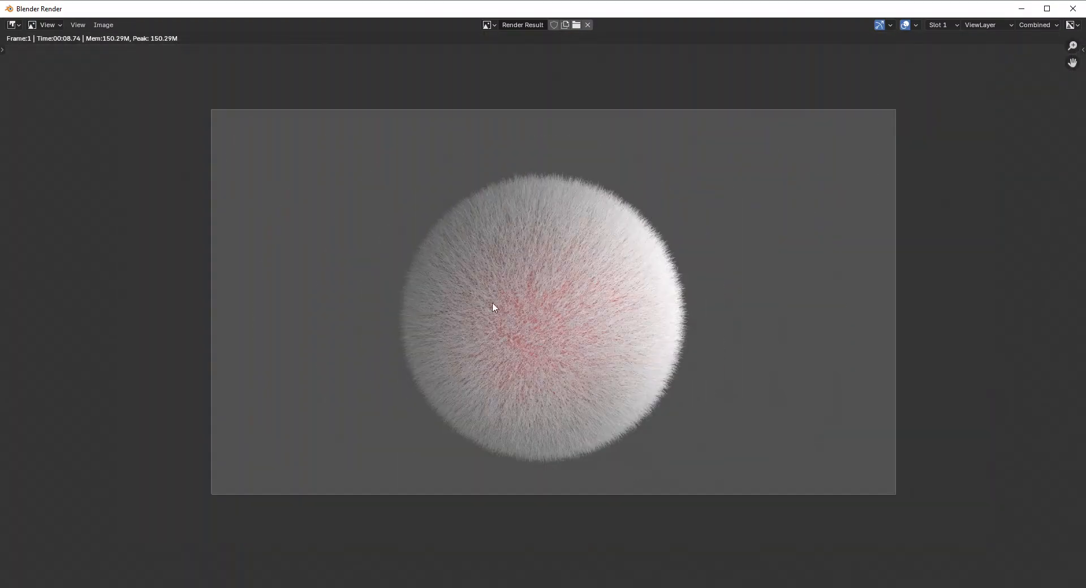
left_click(1073, 9)
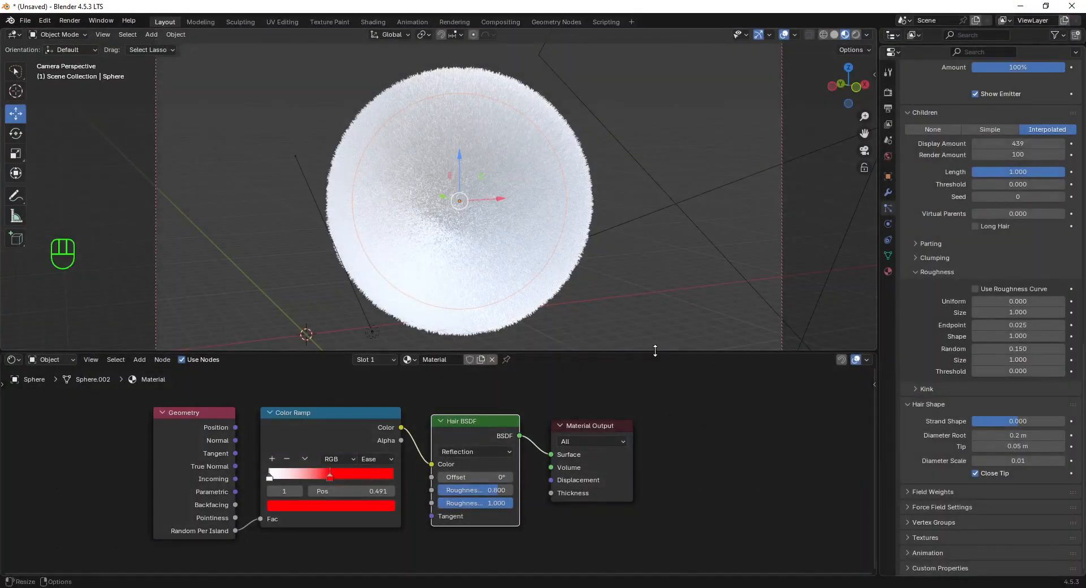
Step: Enlarge the shader editor area and reframe the node chain with free space beneath it
left_click_drag(654, 354, 662, 277)
scroll(674, 395, "down", 2)
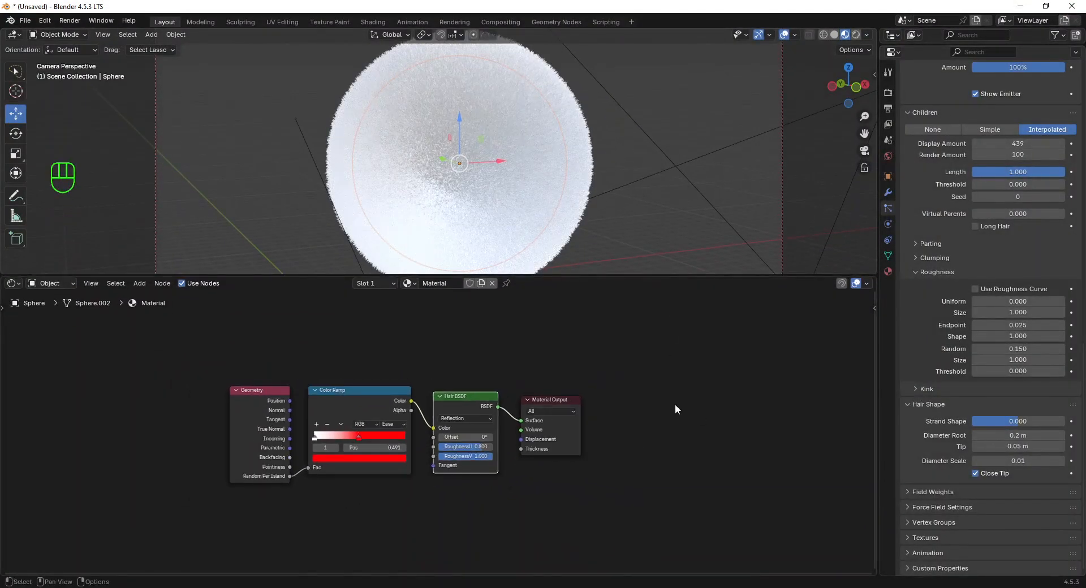
middle_click_drag(651, 468, 674, 422)
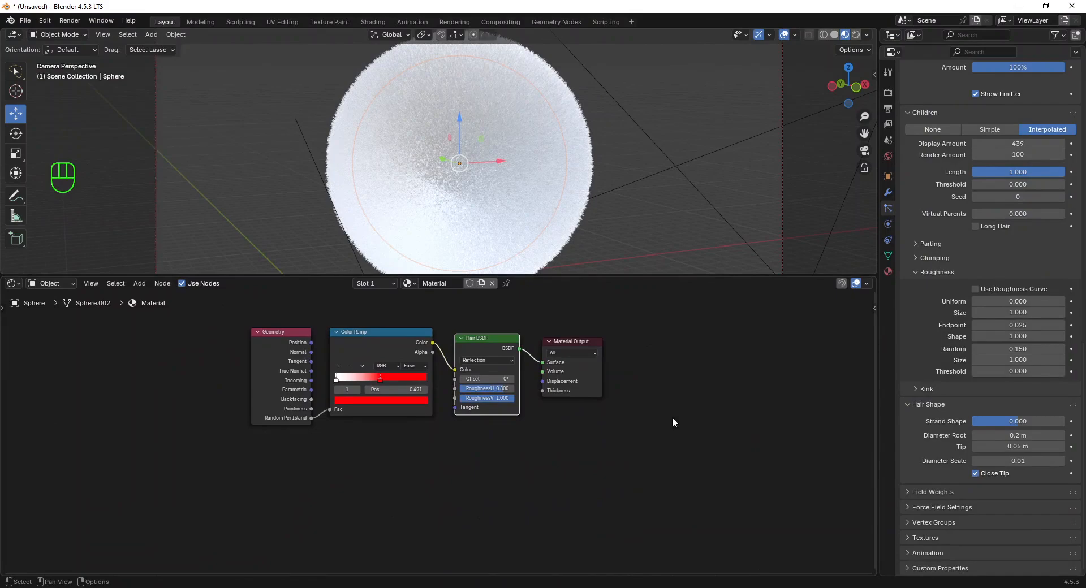
left_click(424, 494)
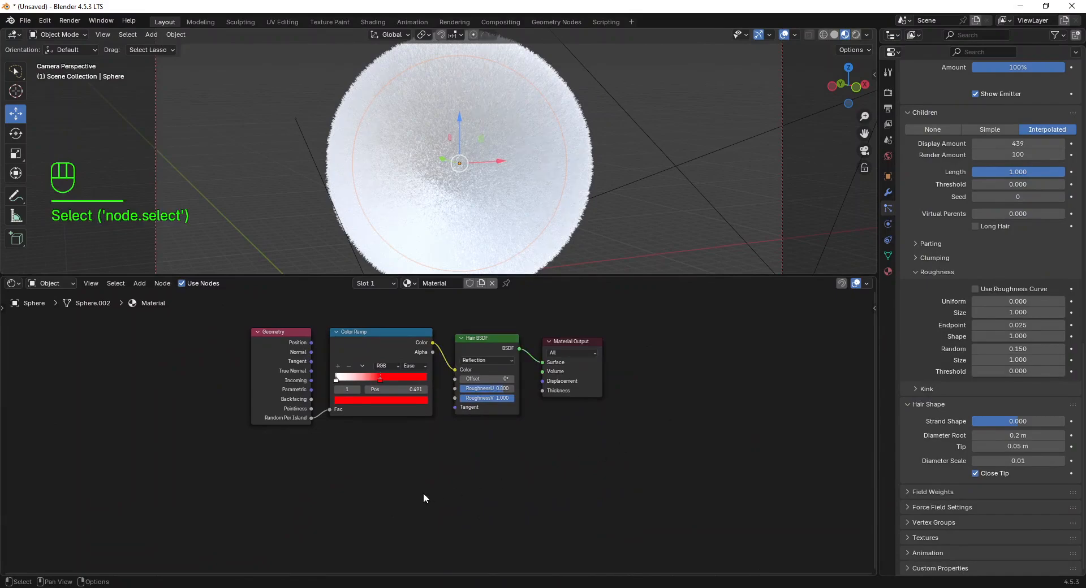
middle_click_drag(424, 494, 423, 487)
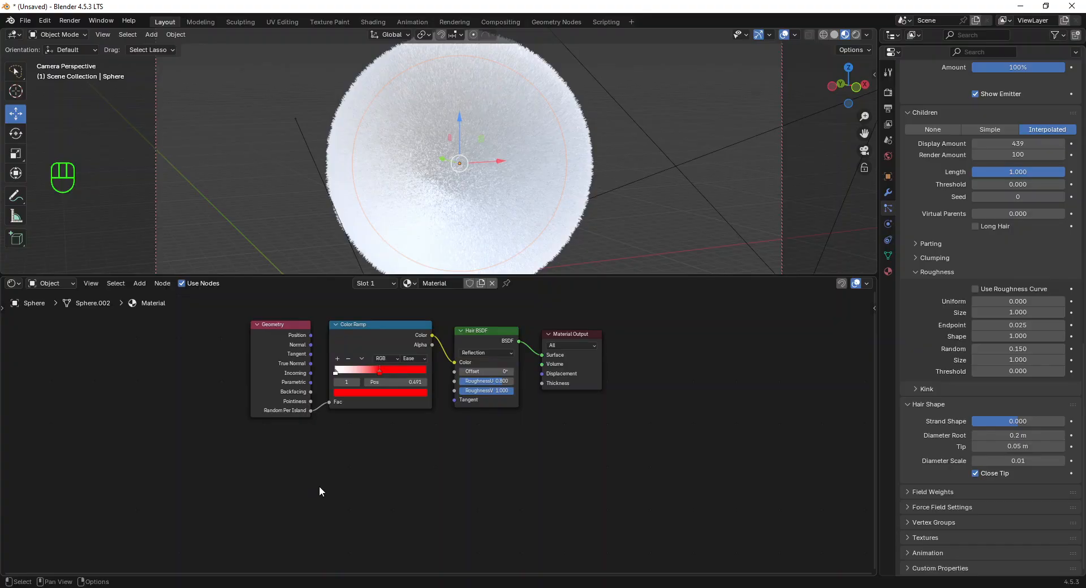
Step: Add a Fresnel node and place it in the free space below the Geometry node
key("shift+a")
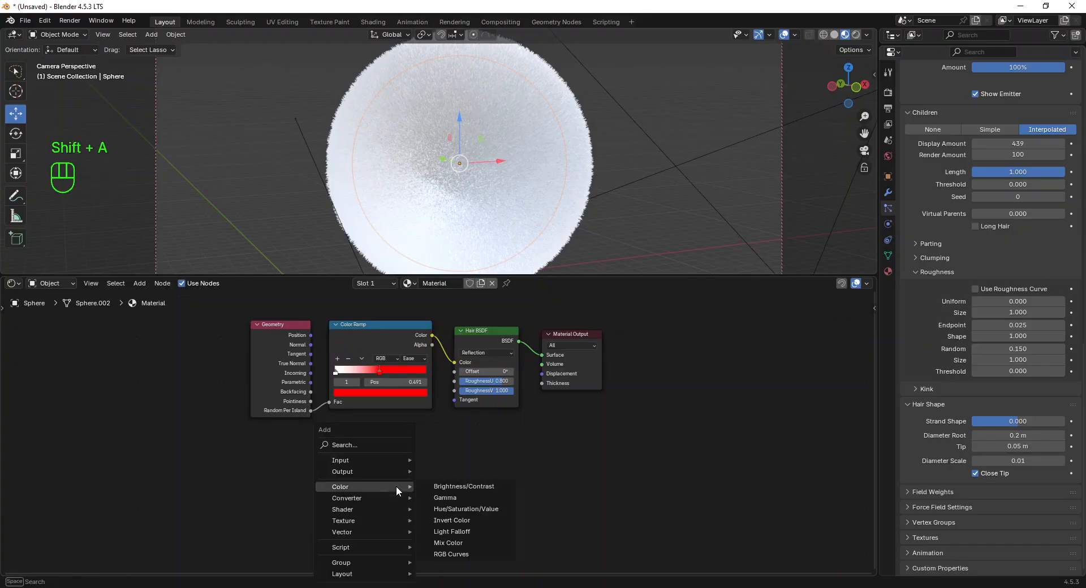
left_click(380, 445)
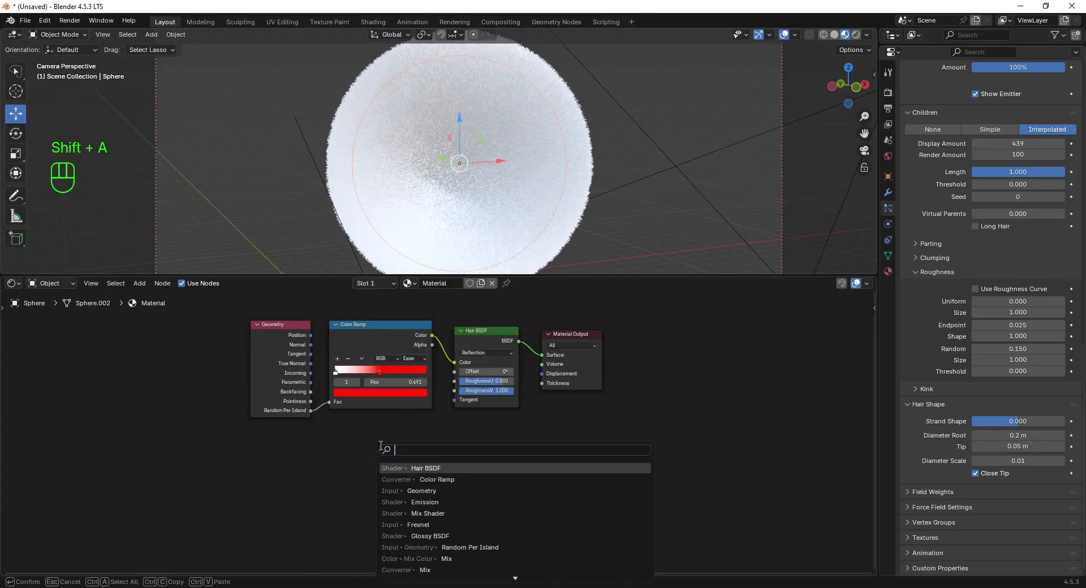
type("fres")
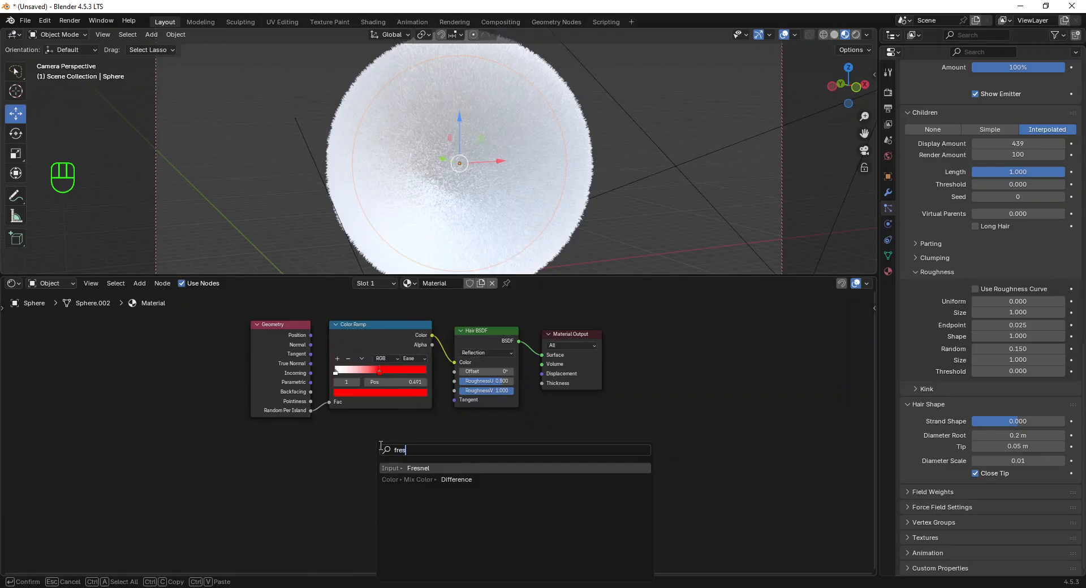
left_click(419, 468)
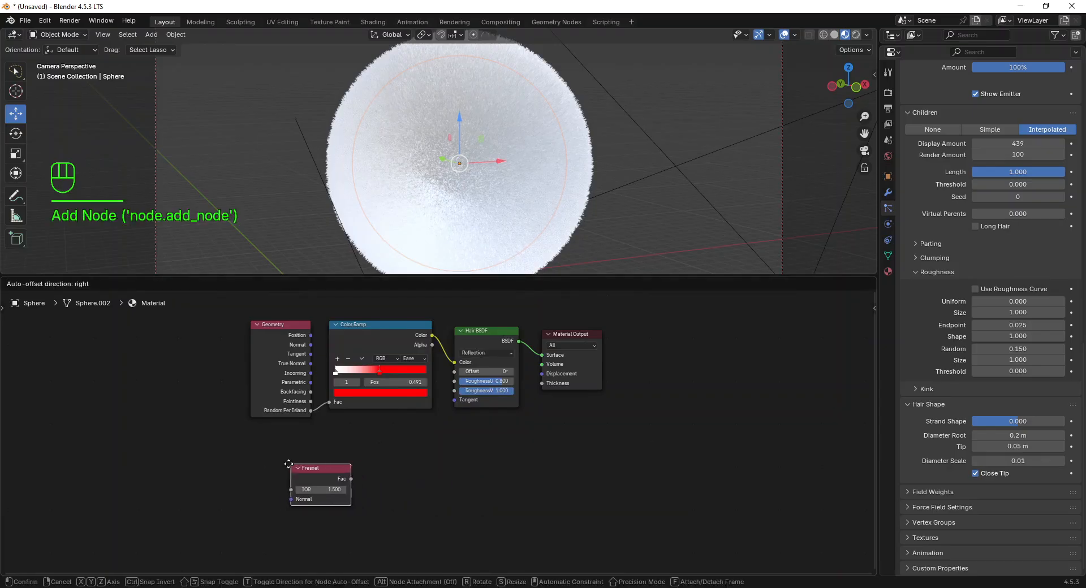
left_click(290, 471)
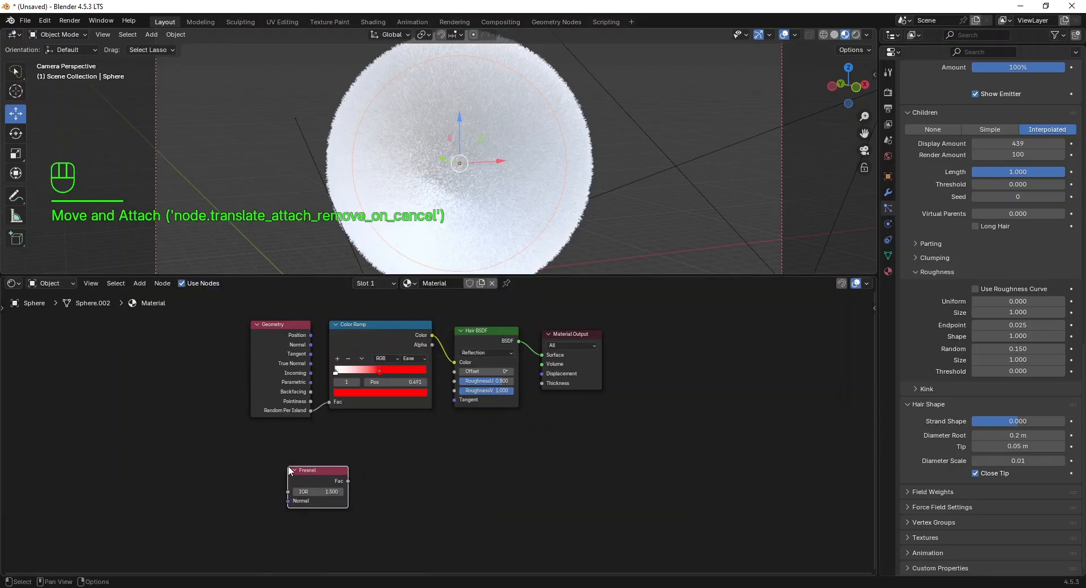
scroll(371, 494, "up", 1)
left_click_drag(320, 480, 284, 480)
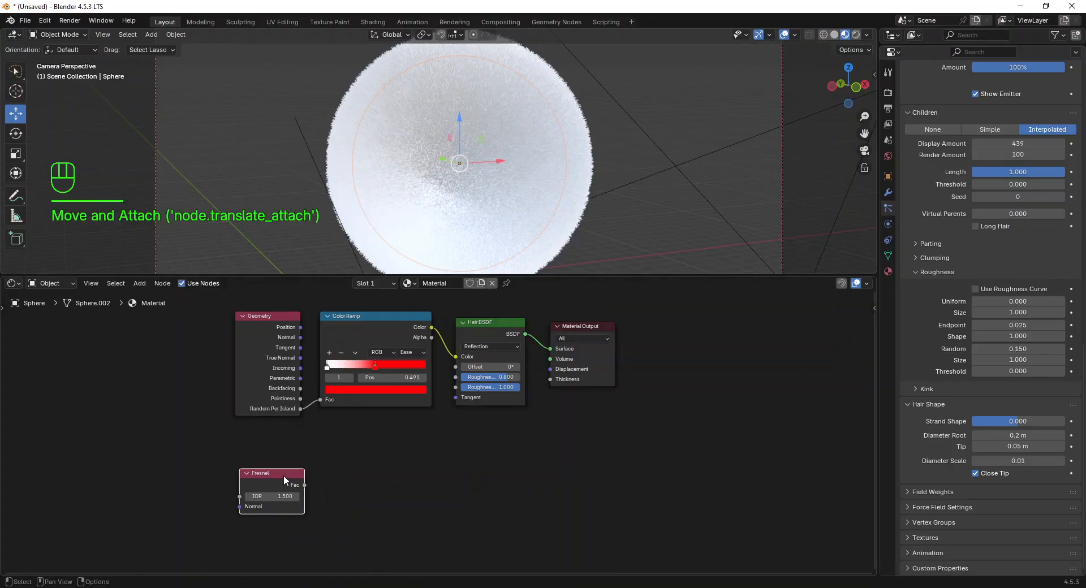
Step: Add a Glossy BSDF node beside the Fresnel node, below the Color Ramp
left_click(343, 468)
key("shift+a")
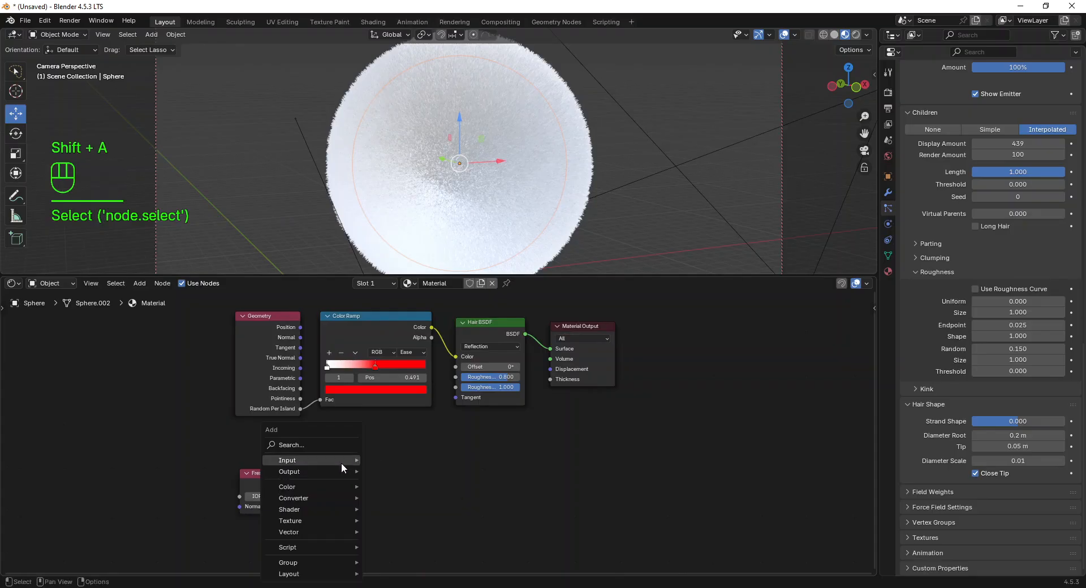
left_click(335, 446)
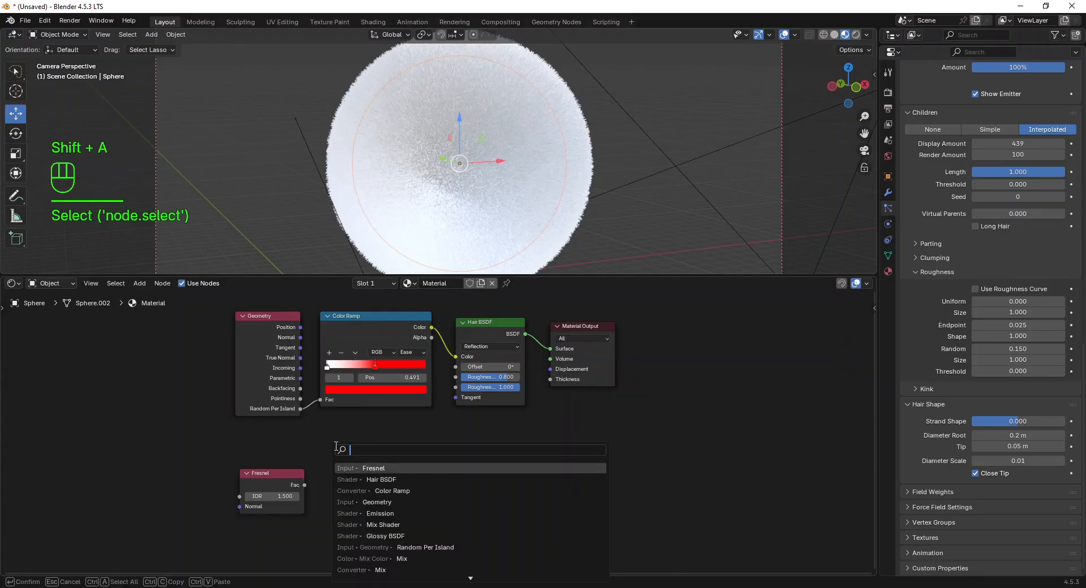
type("gloss")
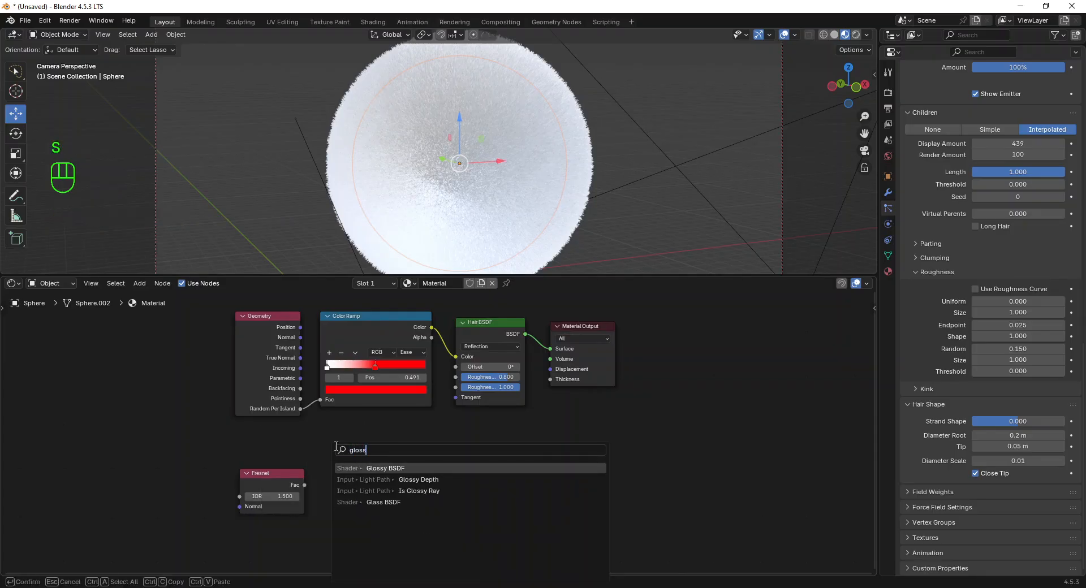
left_click(370, 468)
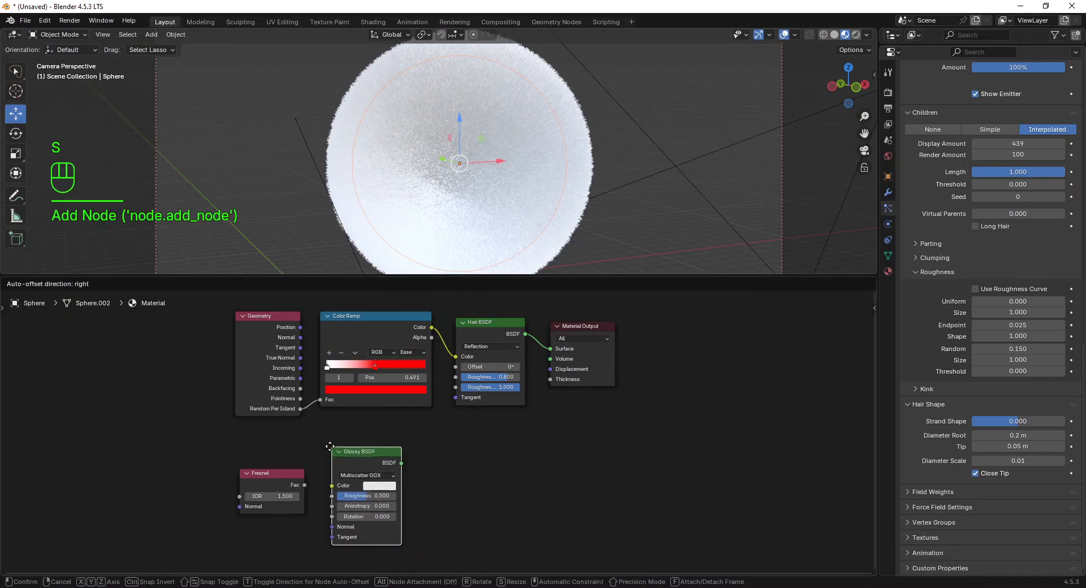
left_click(329, 449)
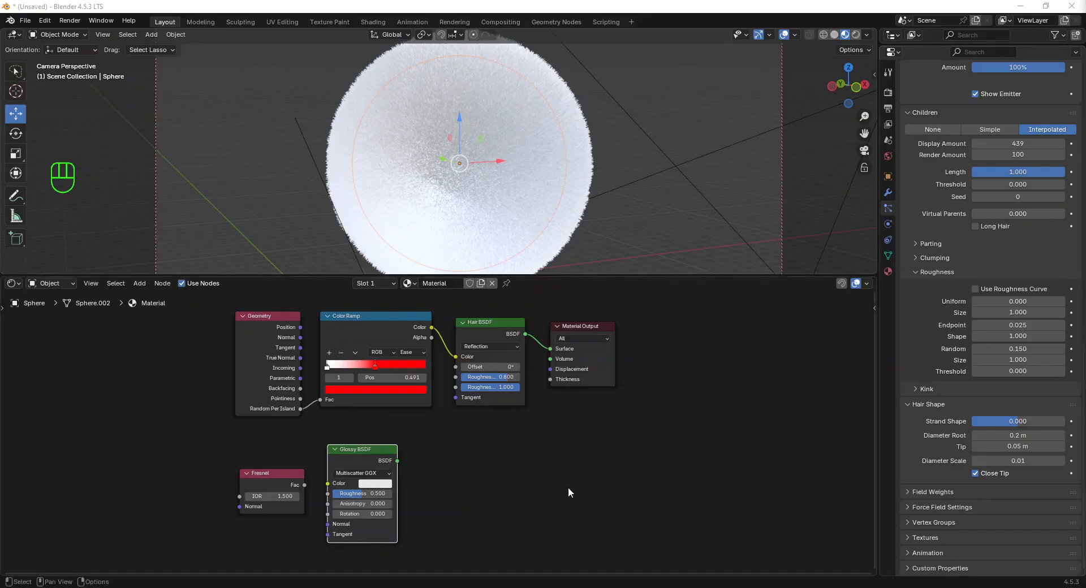
Step: Add a Mix Shader node beside the Glossy BSDF, below the Hair BSDF
left_click(430, 481)
key("shift+a")
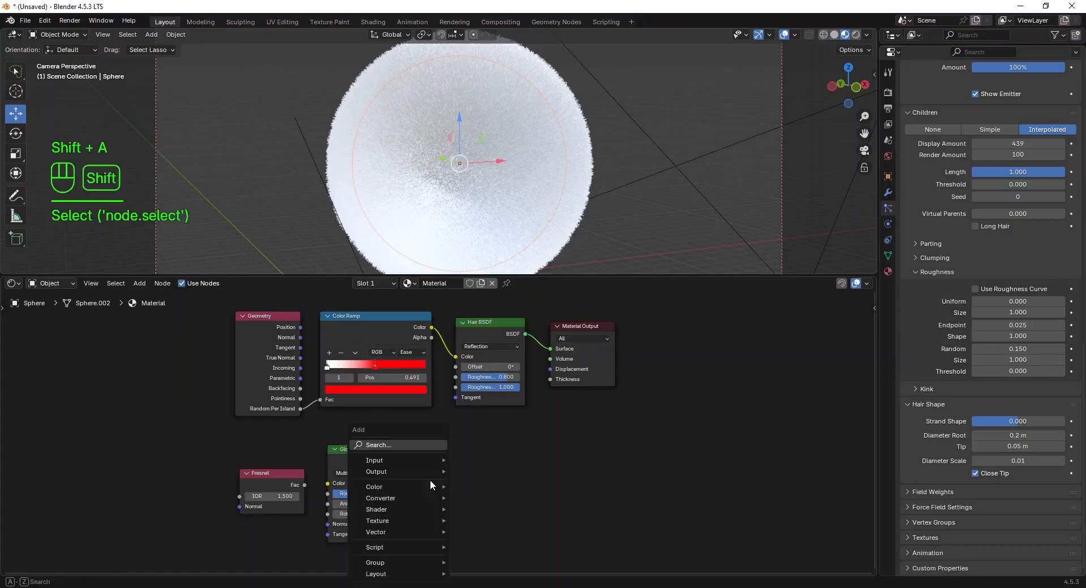
left_click(427, 445)
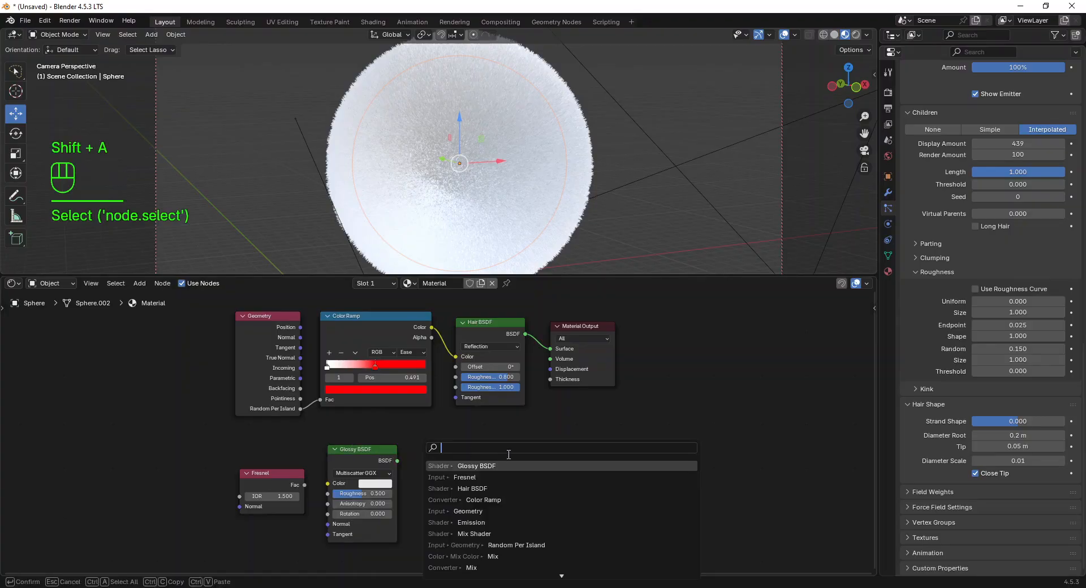
type("mis")
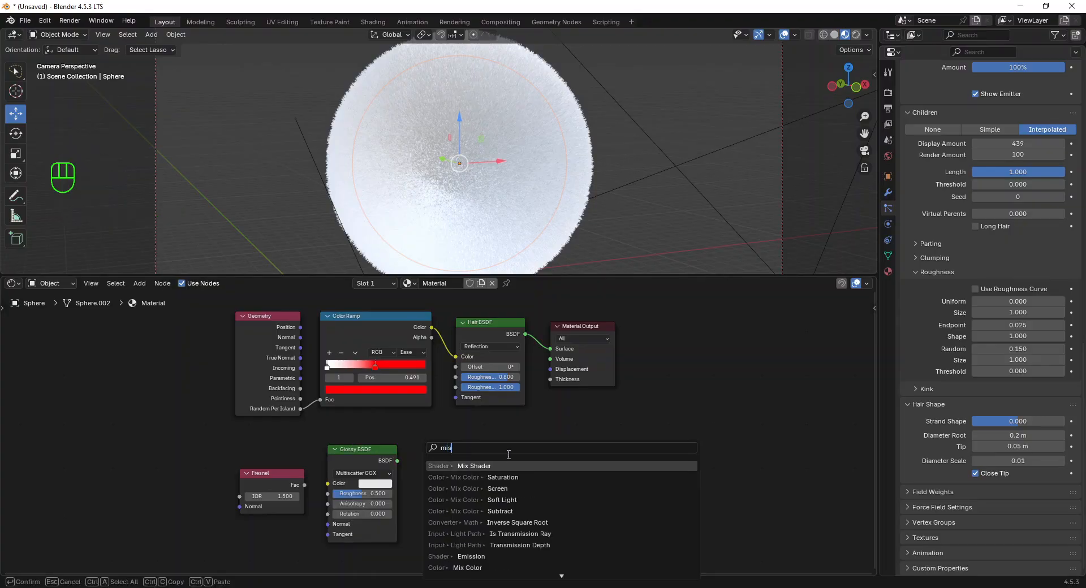
type(" sha")
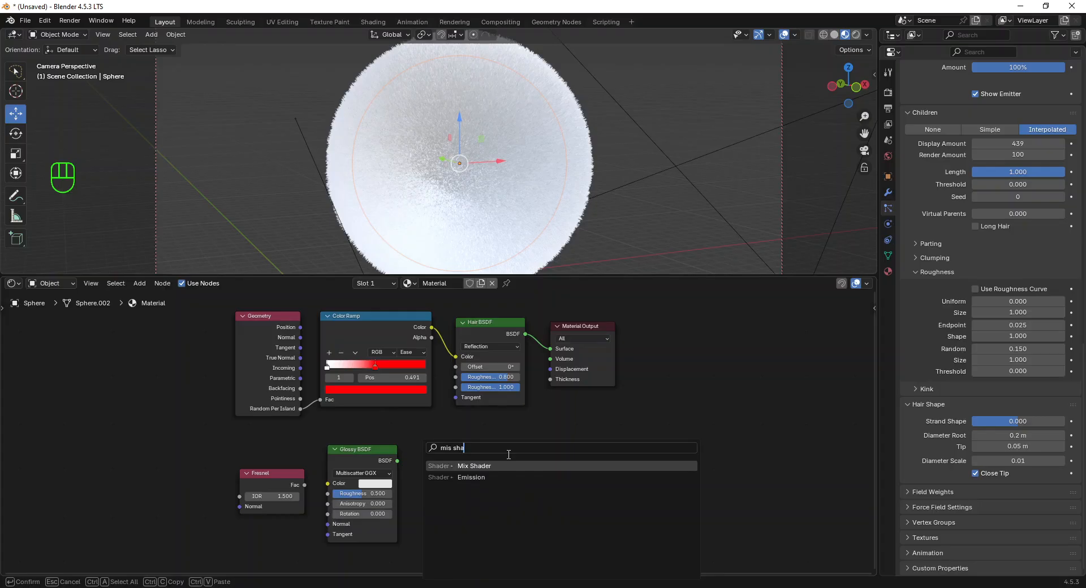
left_click(508, 468)
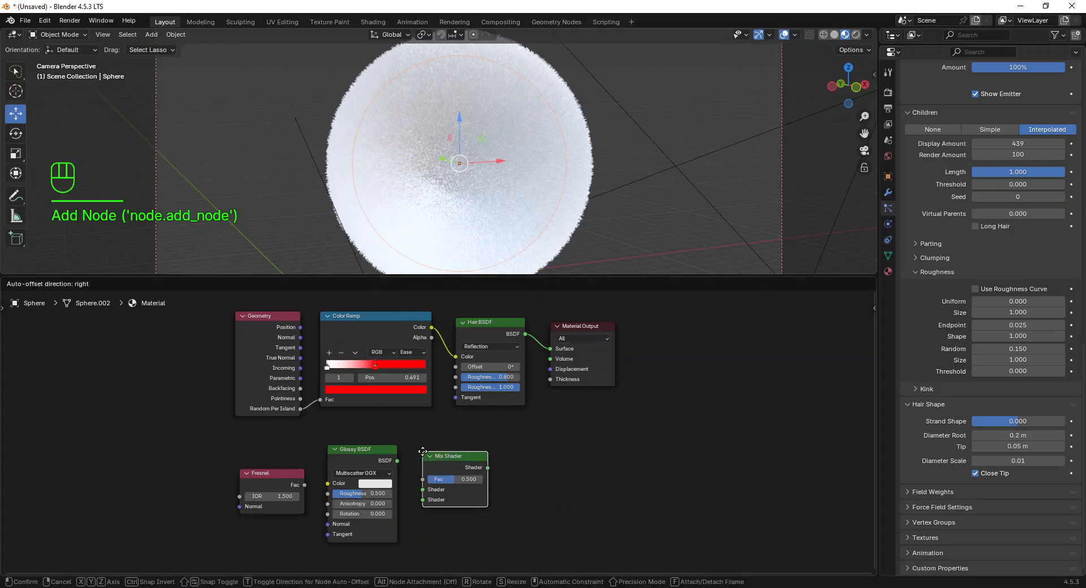
left_click(422, 460)
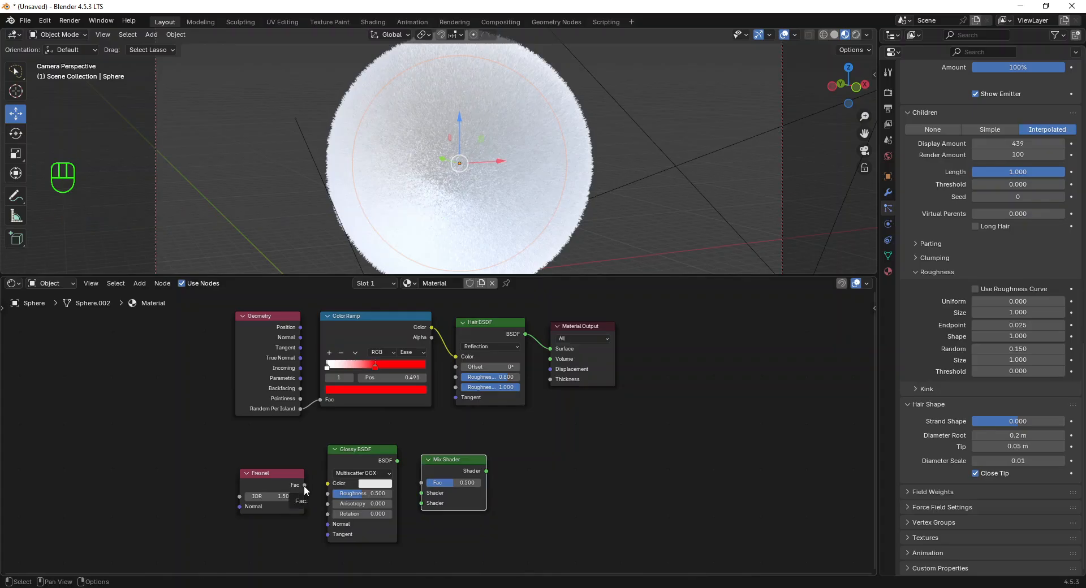
Step: Link Fresnel to the Mix Shader's Fac, Glossy BSDF to its first Shader input and Hair BSDF to its second
left_click_drag(304, 485, 418, 485)
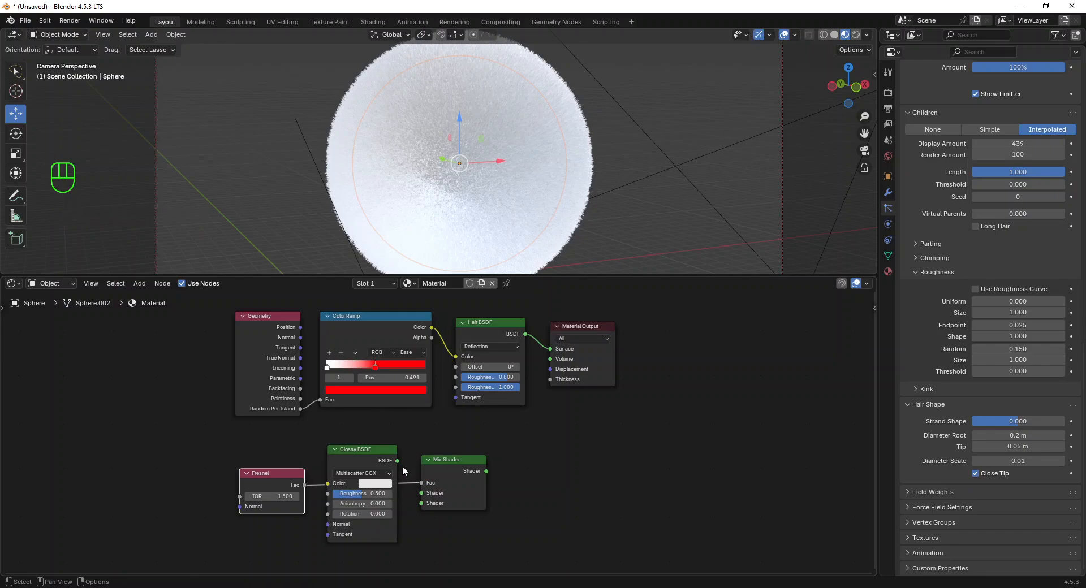
left_click_drag(398, 461, 411, 493)
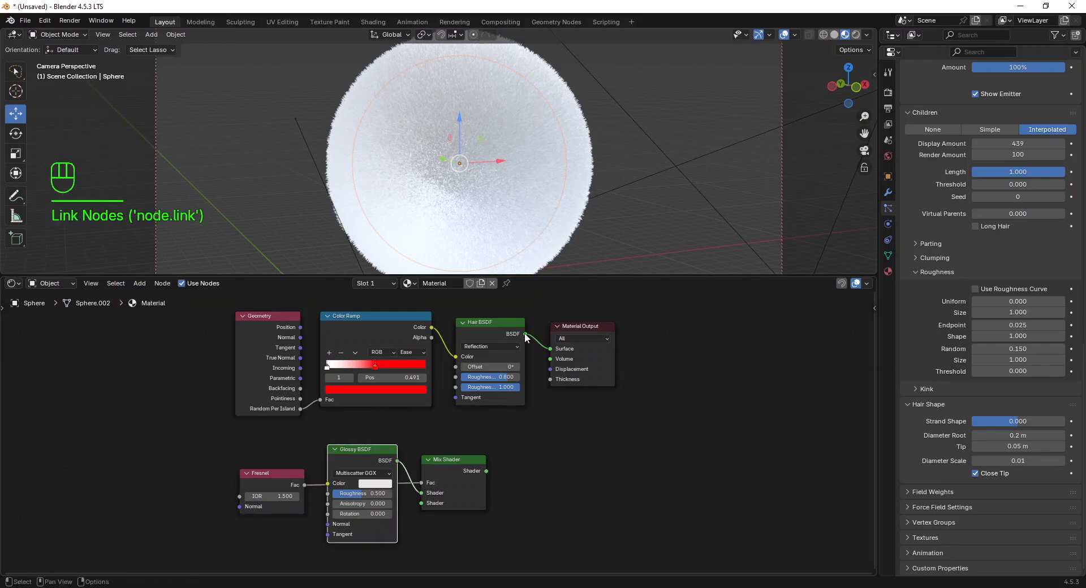
left_click_drag(526, 334, 424, 514)
Step: Feed the Color Ramp's Fac from Fresnel instead of Random Per Island, and space out the Geometry, Mix Shader, Material Output and Glossy BSDF nodes
left_click_drag(280, 315, 246, 316)
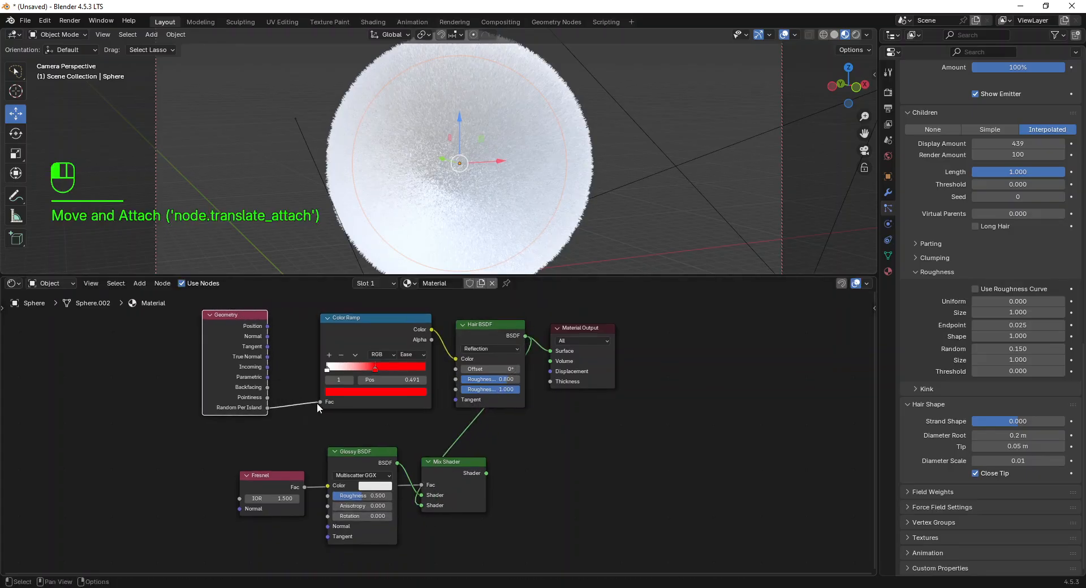
left_click_drag(318, 403, 300, 484)
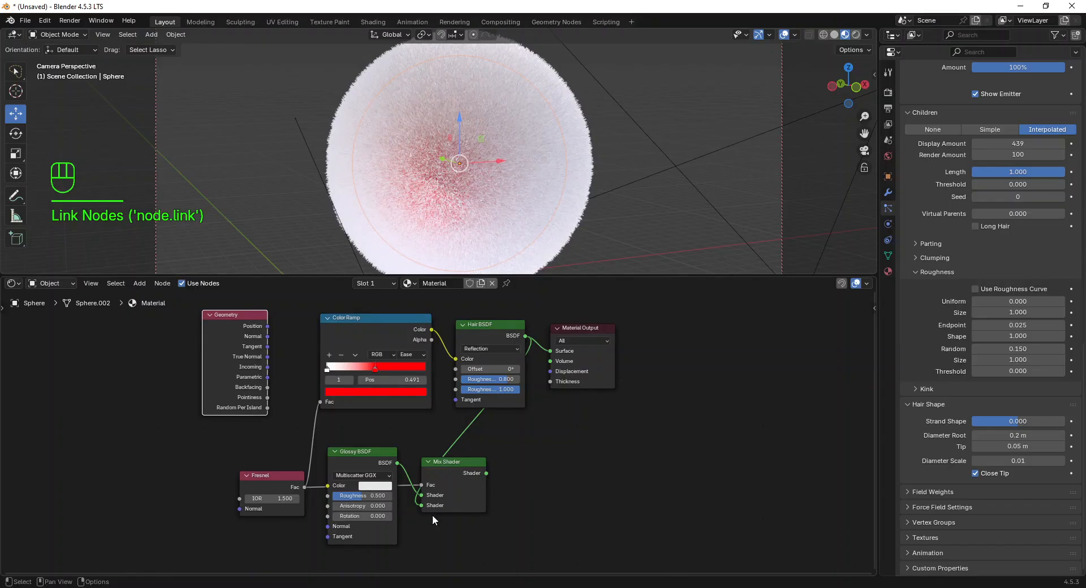
left_click_drag(486, 462, 683, 444)
left_click_drag(610, 327, 686, 329)
left_click_drag(367, 457, 409, 446)
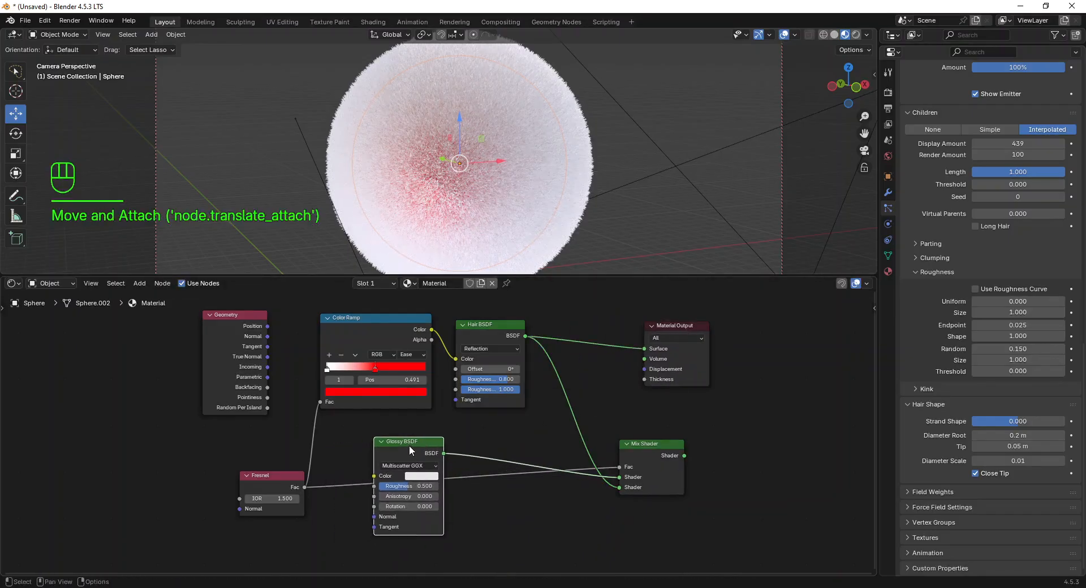
Step: Render the ball with the Fresnel-driven colours and examine the fur up close and as a whole
left_click(74, 21)
left_click(81, 33)
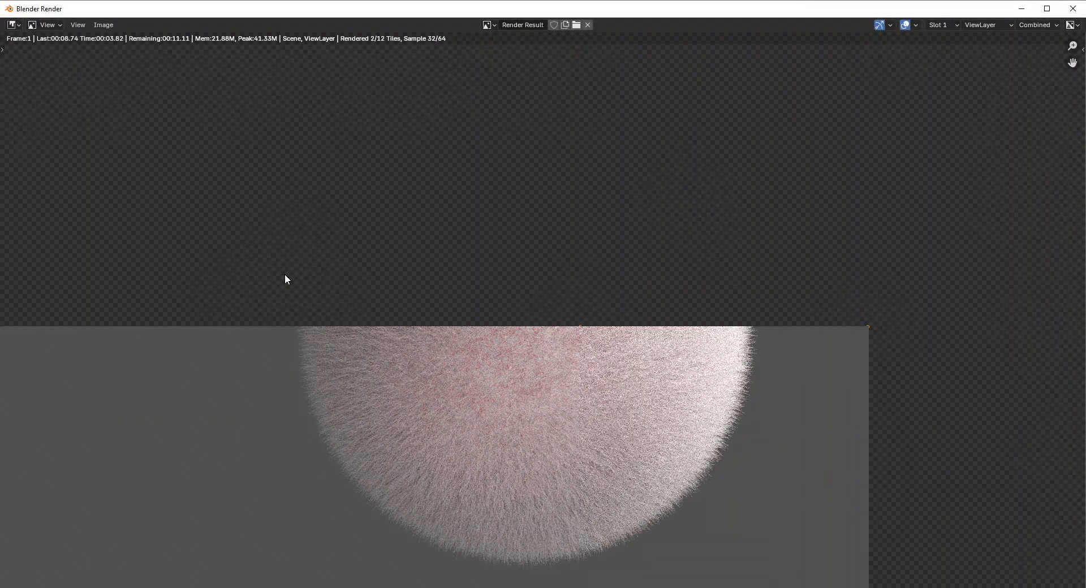
scroll(285, 275, "down", 1)
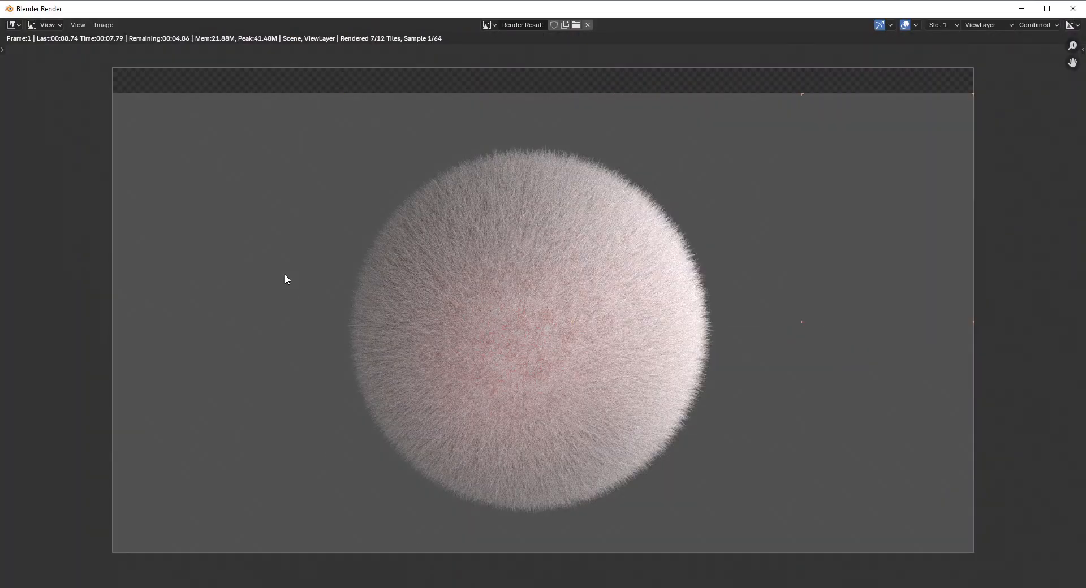
scroll(285, 276, "up", 5)
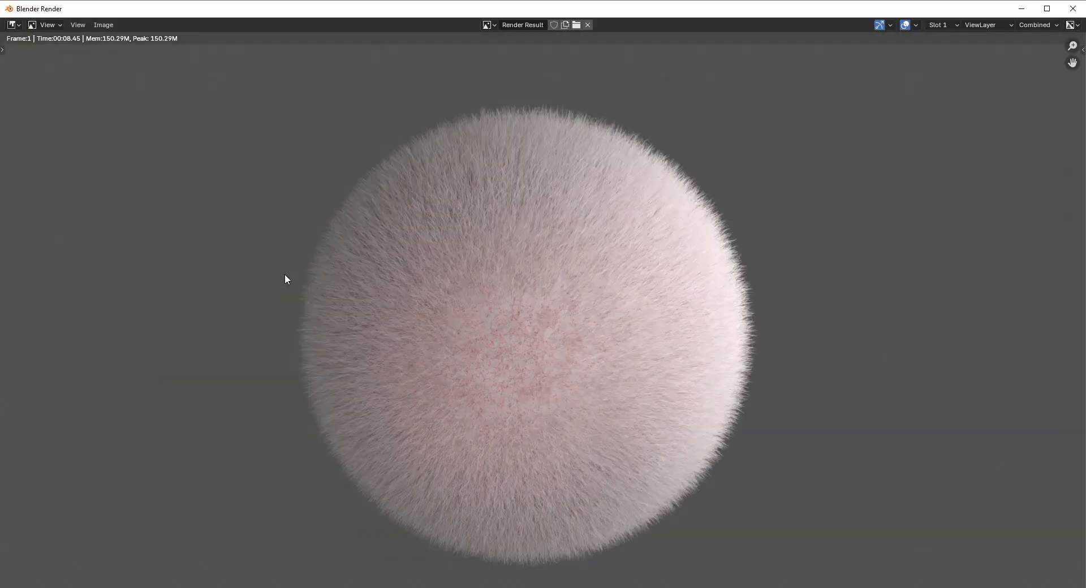
scroll(285, 276, "down", 1)
middle_click_drag(285, 276, 324, 230)
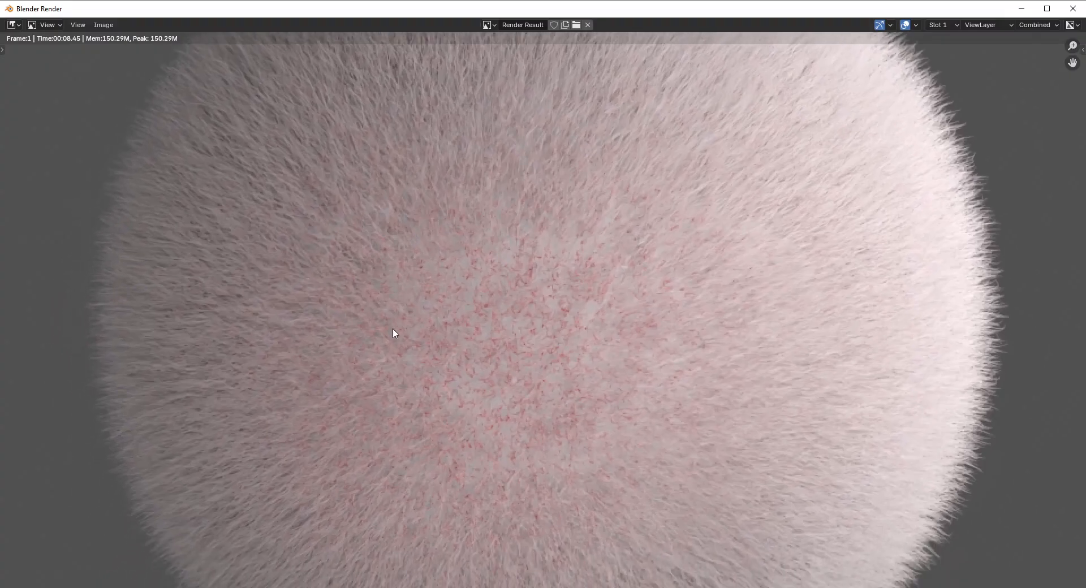
scroll(395, 334, "up", 1)
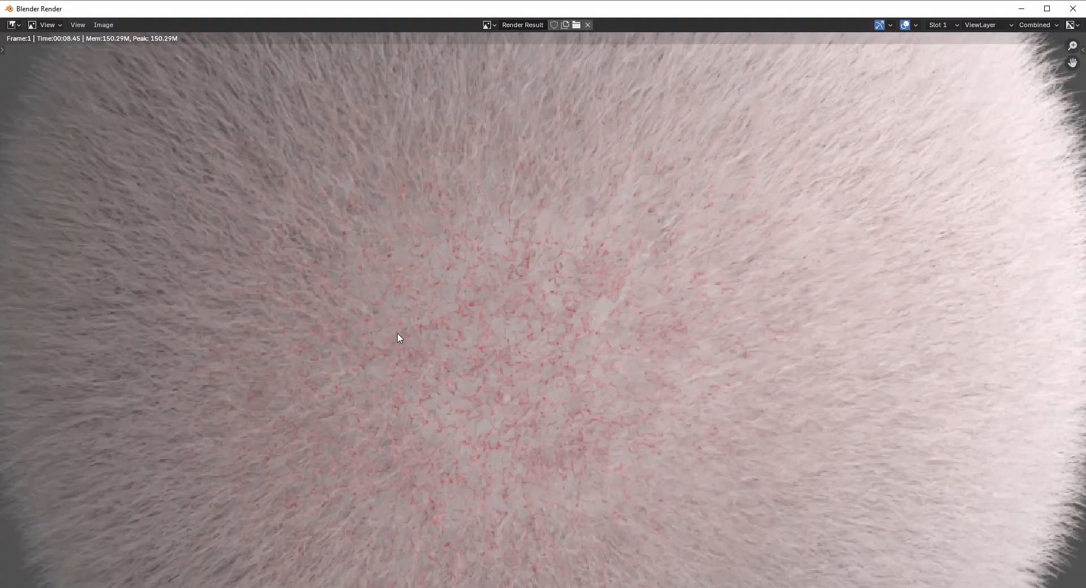
scroll(399, 338, "down", 2)
scroll(397, 338, "down", 1)
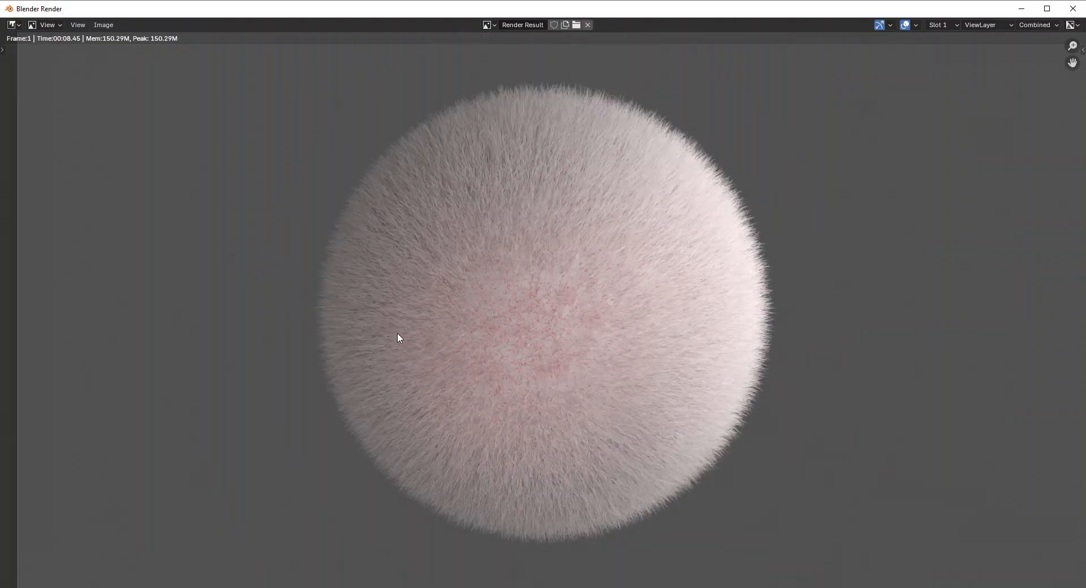
scroll(399, 338, "down", 1)
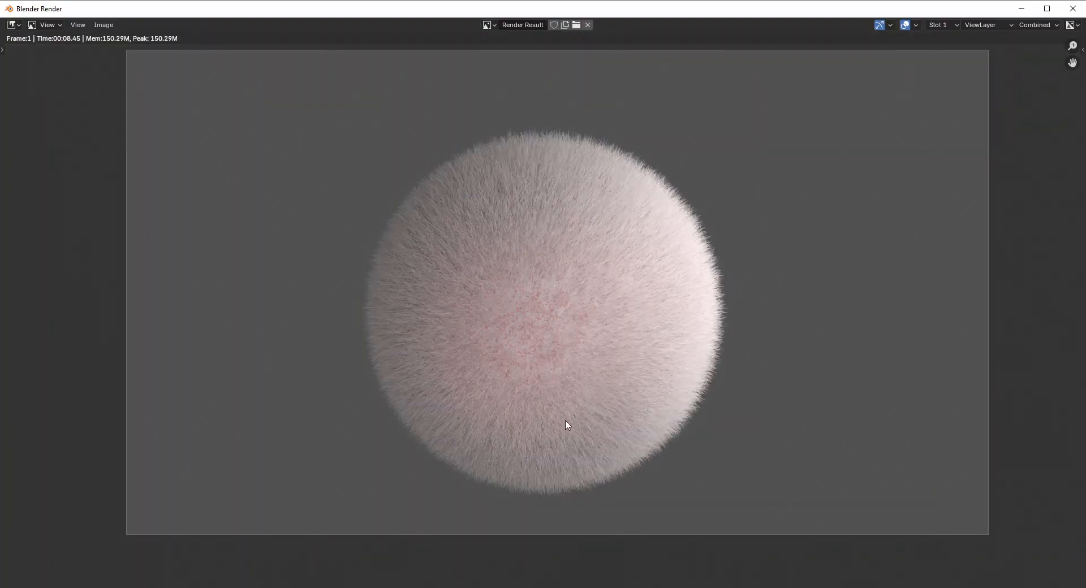
left_click(1074, 9)
Step: Rename the material to CUTE FUR and give the 3D viewport more height above the node chain
left_click(442, 283)
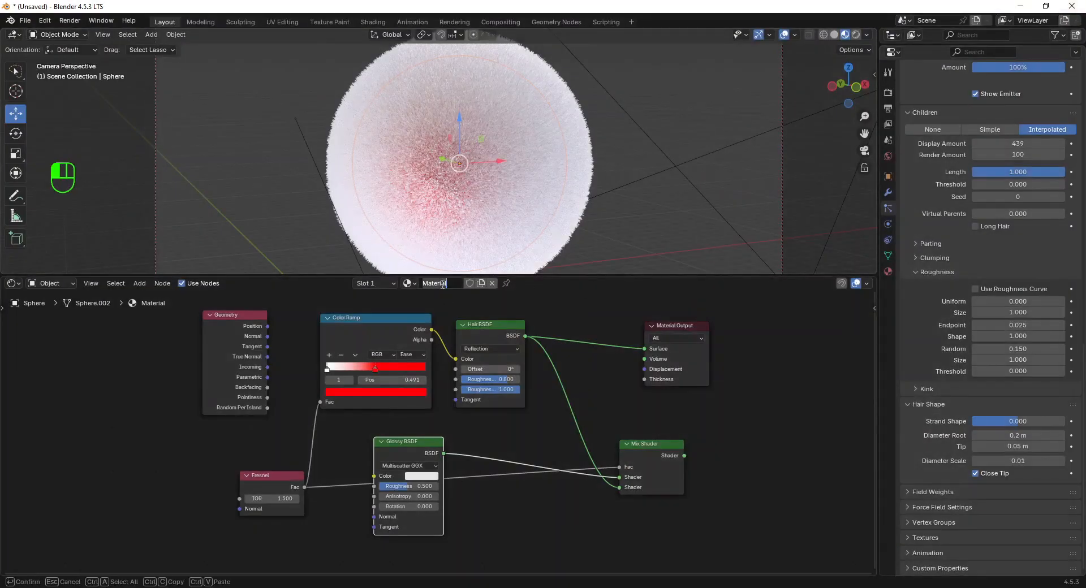
type("O")
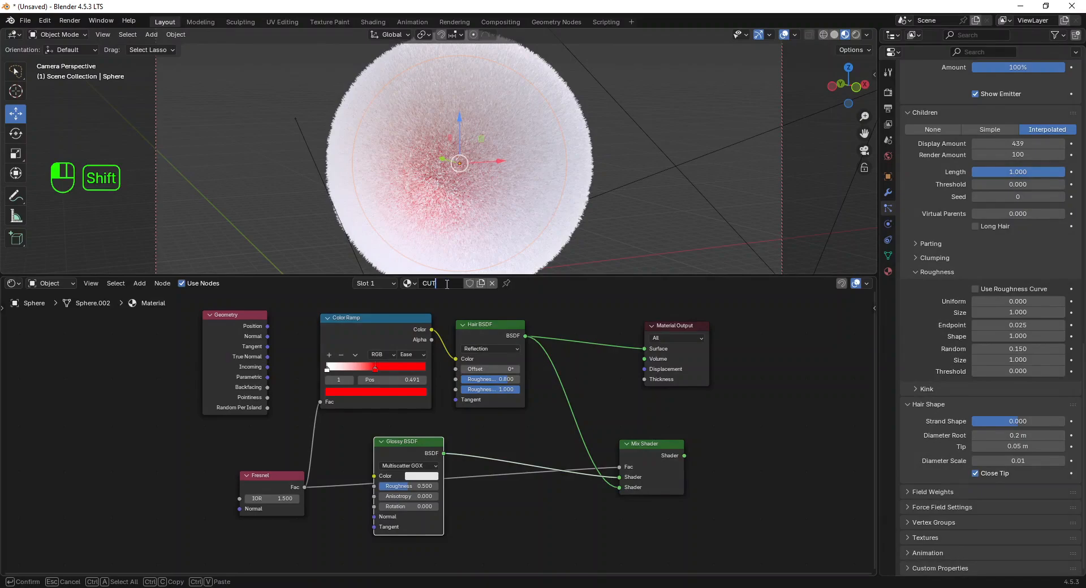
type("UTE FUR")
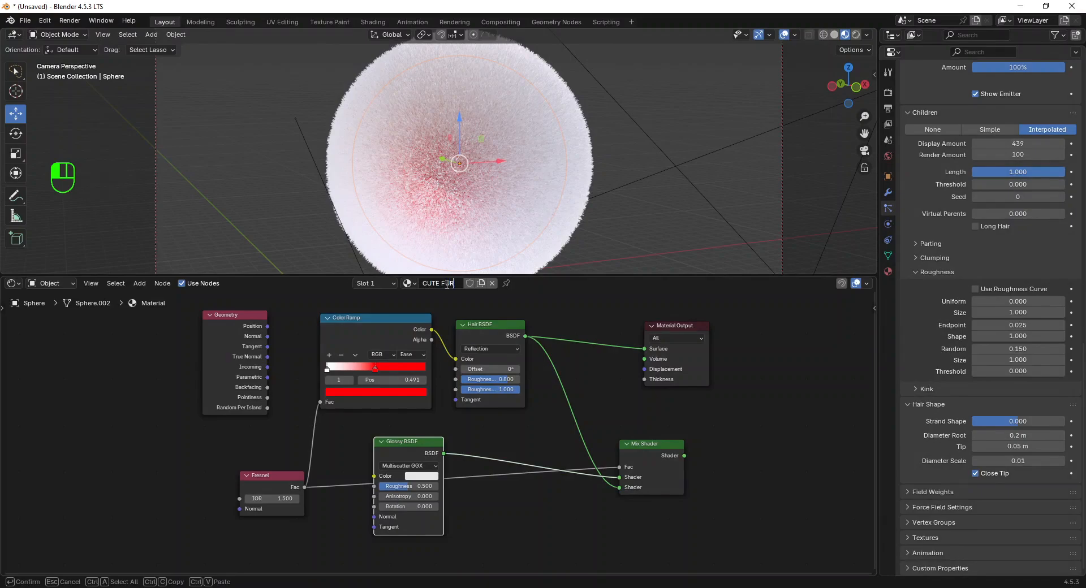
key("Return")
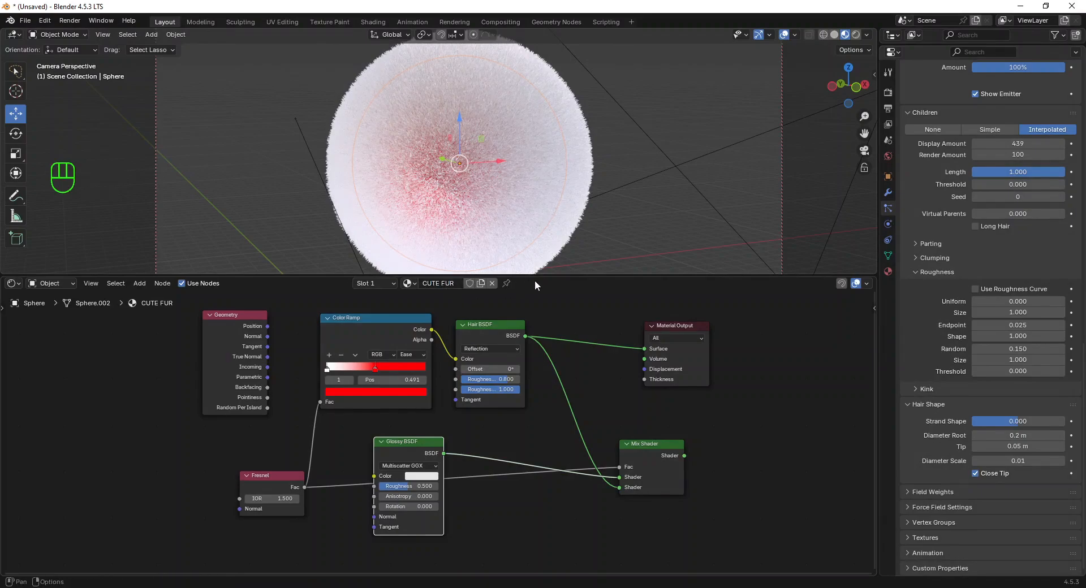
left_click_drag(536, 277, 575, 311)
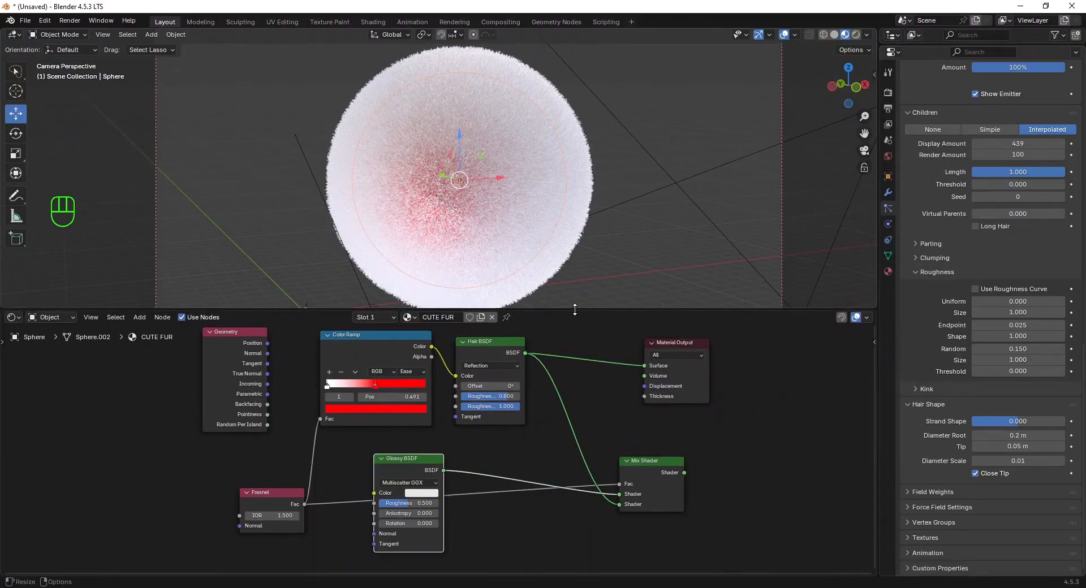
scroll(586, 407, "down", 3)
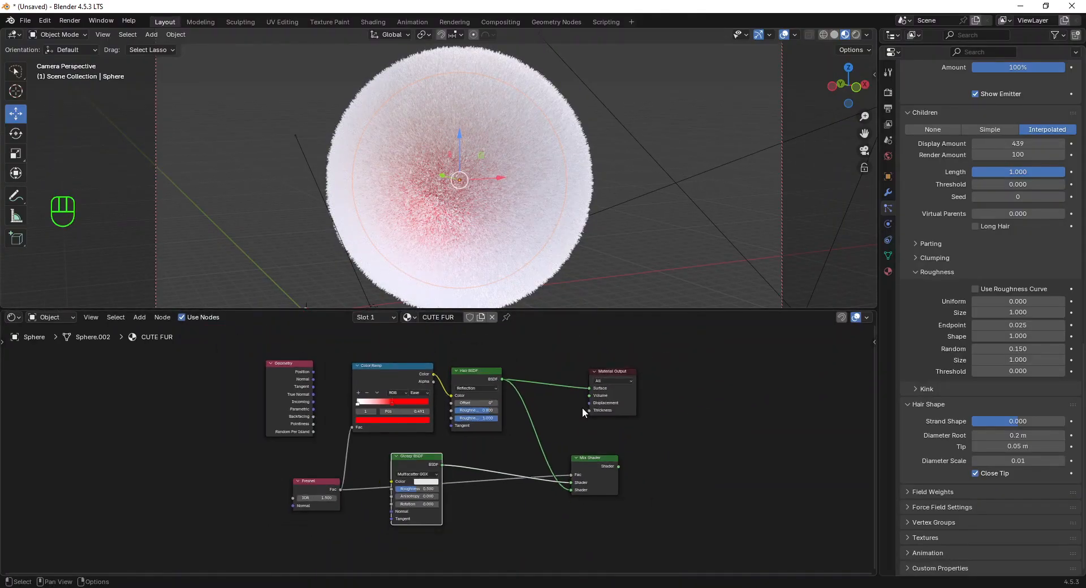
scroll(583, 412, "up", 2)
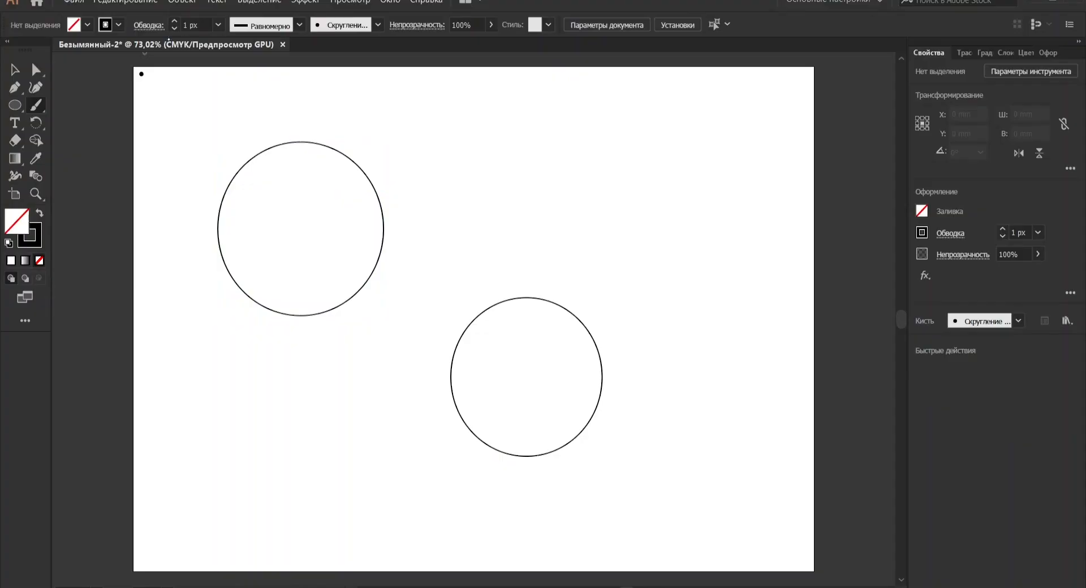
Step: In Illustrator, sketch the character's eyes, long nose and fanged mouth on the larger circle with a 0.5 px brush
left_click_drag(275, 175, 275, 216)
left_click_drag(320, 170, 317, 207)
left_click_drag(303, 227, 378, 280)
left_click_drag(286, 233, 374, 289)
left_click_drag(238, 275, 325, 272)
left_click_drag(368, 234, 385, 266)
left_click_drag(259, 148, 371, 316)
Step: Sketch the ears, the horn and the eyebrows, and surround the head and ears with curly fur
left_click_drag(382, 164, 399, 254)
mouse_move(385, 284)
left_mouse_down()
mouse_move(390, 311)
mouse_move(371, 309)
left_mouse_up()
left_click_drag(285, 149, 318, 149)
left_click_drag(193, 247, 263, 340)
left_click_drag(247, 183, 297, 181)
mouse_move(405, 166)
left_mouse_down()
mouse_move(442, 211)
mouse_move(401, 245)
left_mouse_up()
left_click_drag(193, 195, 207, 258)
Step: Sketch the rounded body with a curly fur hem, two fur-cuffed feet and a raised hand beneath the head
left_click_drag(241, 342, 382, 428)
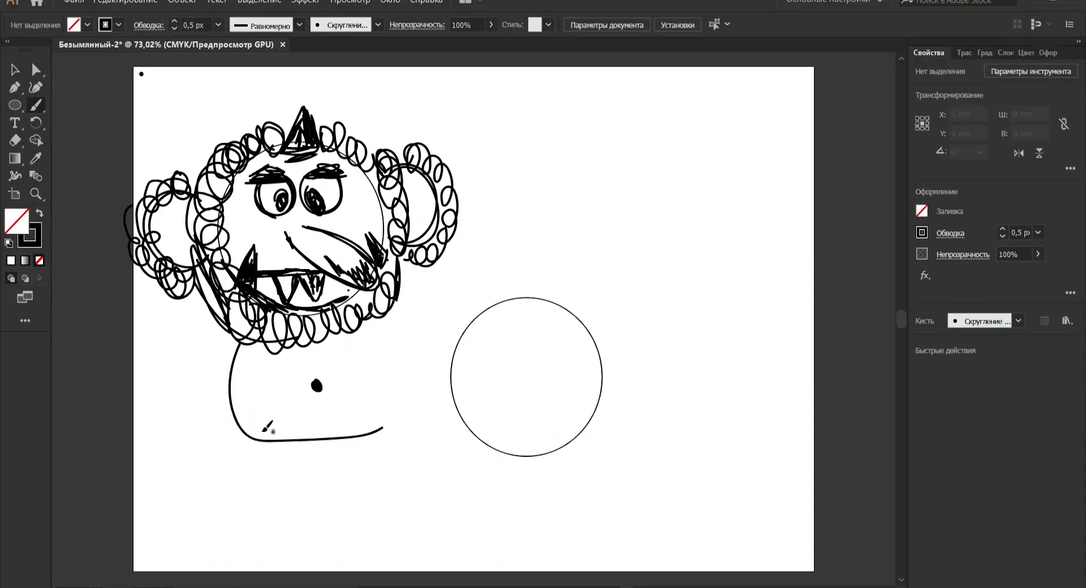
left_click_drag(233, 418, 371, 452)
left_click_drag(370, 338, 395, 381)
left_click_drag(237, 498, 287, 514)
left_click_drag(337, 494, 388, 493)
left_click_drag(167, 390, 213, 389)
Step: Sketch a ball covered in curly fur beside the character, with a bare rim along its underside
left_click_drag(495, 458, 563, 457)
left_click_drag(577, 419, 555, 387)
mouse_move(482, 272)
left_mouse_down()
mouse_move(542, 408)
mouse_move(488, 274)
left_mouse_up()
left_click_drag(463, 317, 532, 391)
left_click_drag(457, 419, 557, 450)
left_click_drag(553, 419, 571, 396)
Step: Reinforce the outlines of the character's raised hand and both feet
left_click_drag(164, 338, 215, 386)
left_click_drag(225, 493, 277, 519)
left_click_drag(343, 492, 399, 543)
Step: Erase the strokes around the tip of the character's long nose
left_click(15, 122)
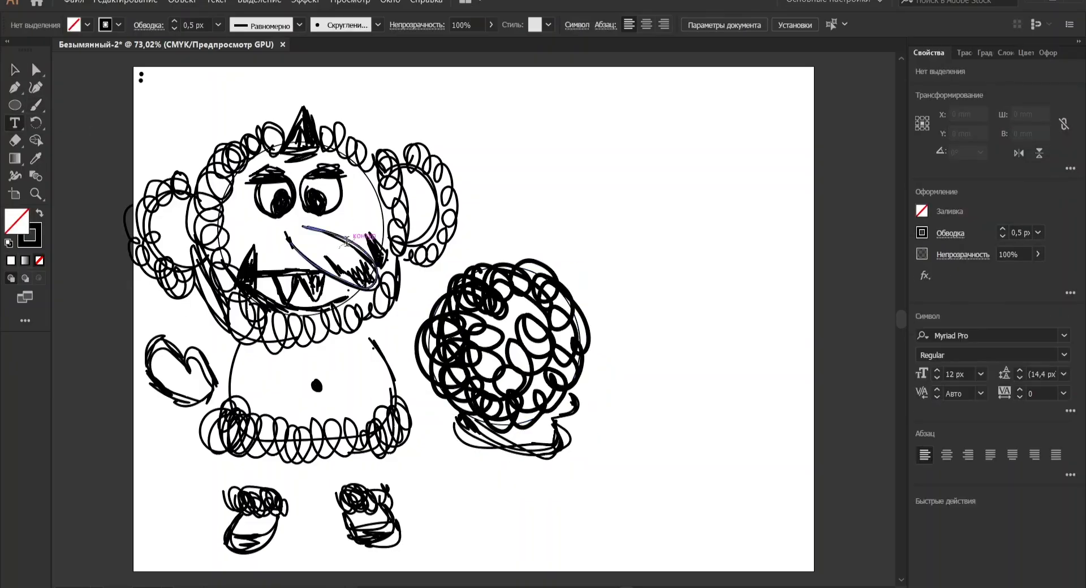
left_click(15, 141)
left_click_drag(327, 260, 370, 283)
Step: Resume sketching with the Paintbrush, adding strokes along the body outline, its side and the nearby ear
left_click(35, 105)
mouse_move(238, 344)
left_mouse_down()
mouse_move(242, 409)
mouse_move(399, 439)
left_mouse_up()
left_click_drag(378, 324, 409, 396)
left_click_drag(165, 250, 183, 308)
Step: Add further brush strokes above, across and below the curly furry ball beside the character
mouse_move(549, 182)
left_mouse_down()
mouse_move(443, 188)
mouse_move(395, 233)
left_mouse_up()
left_click_drag(523, 173, 498, 192)
left_click_drag(566, 184, 552, 272)
left_click_drag(651, 181, 642, 277)
left_click_drag(489, 379, 481, 459)
left_click_drag(526, 396, 571, 396)
left_click_drag(611, 504, 656, 529)
left_click_drag(480, 485, 707, 563)
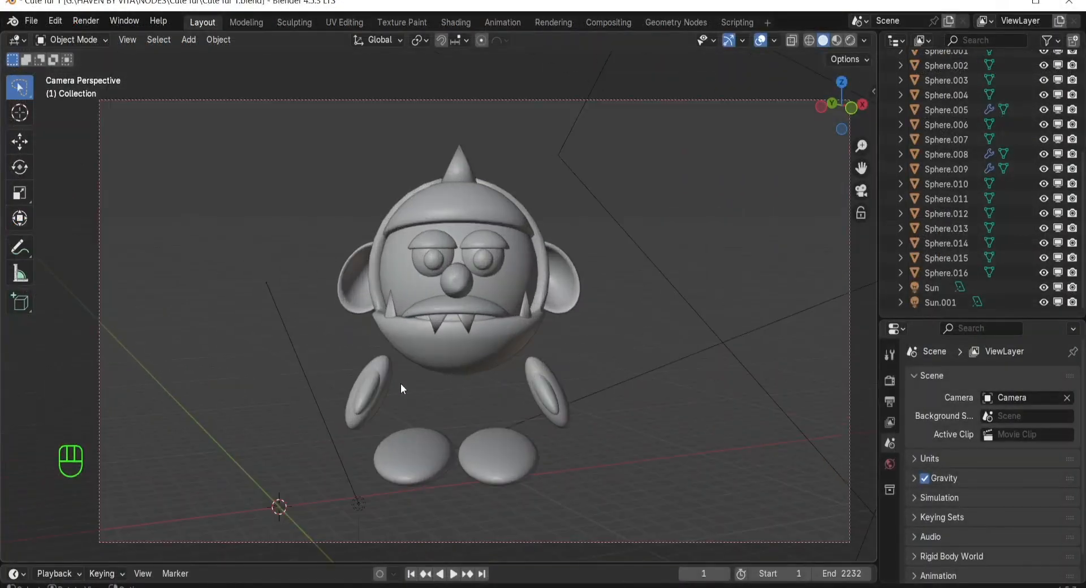
Step: In Blender, examine the bare character model and its furry version from several sides, using Rendered shading for the furry one
middle_click_drag(401, 384, 513, 371)
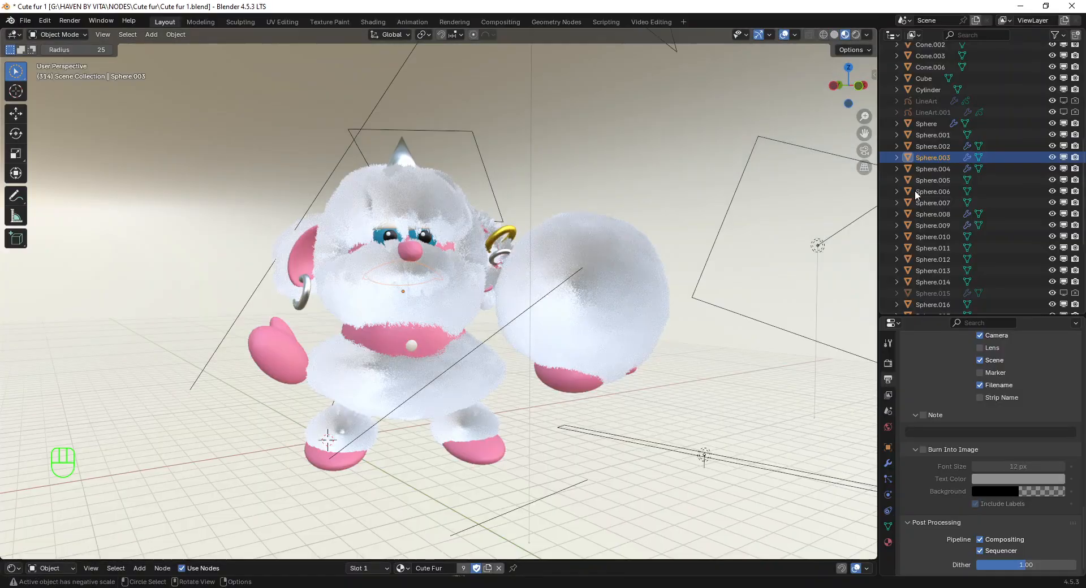
scroll(999, 138, "up", 5)
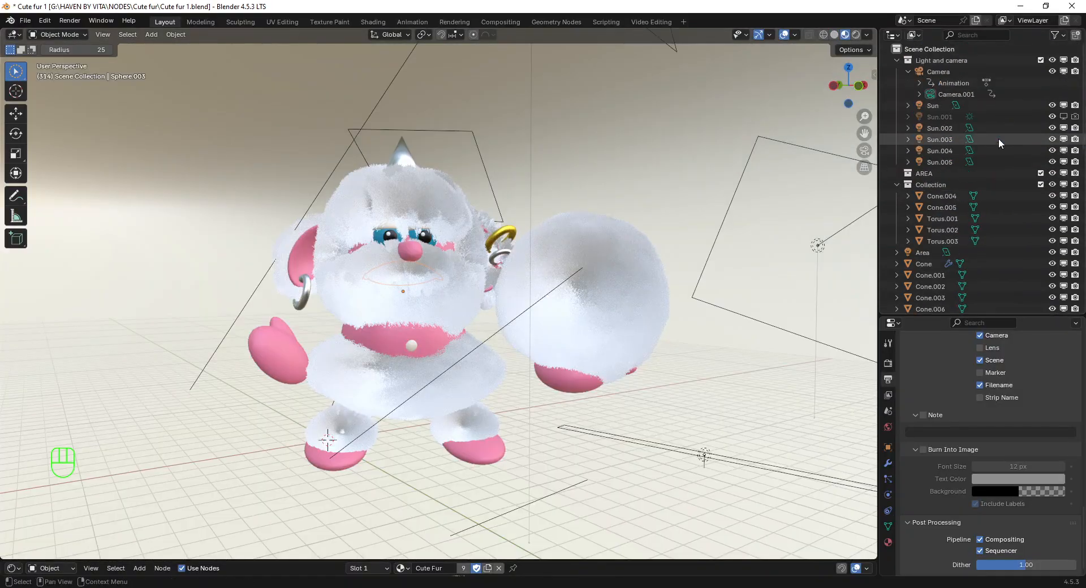
mouse_move(430, 249)
middle_mouse_down()
mouse_move(201, 246)
mouse_move(701, 267)
middle_mouse_up()
key("z")
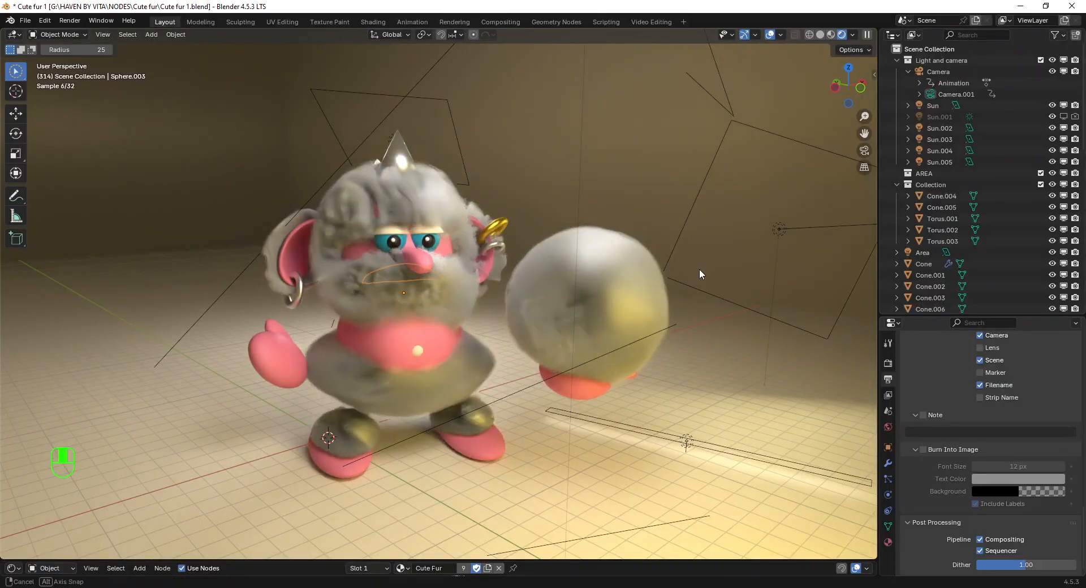
middle_click_drag(699, 270, 158, 279)
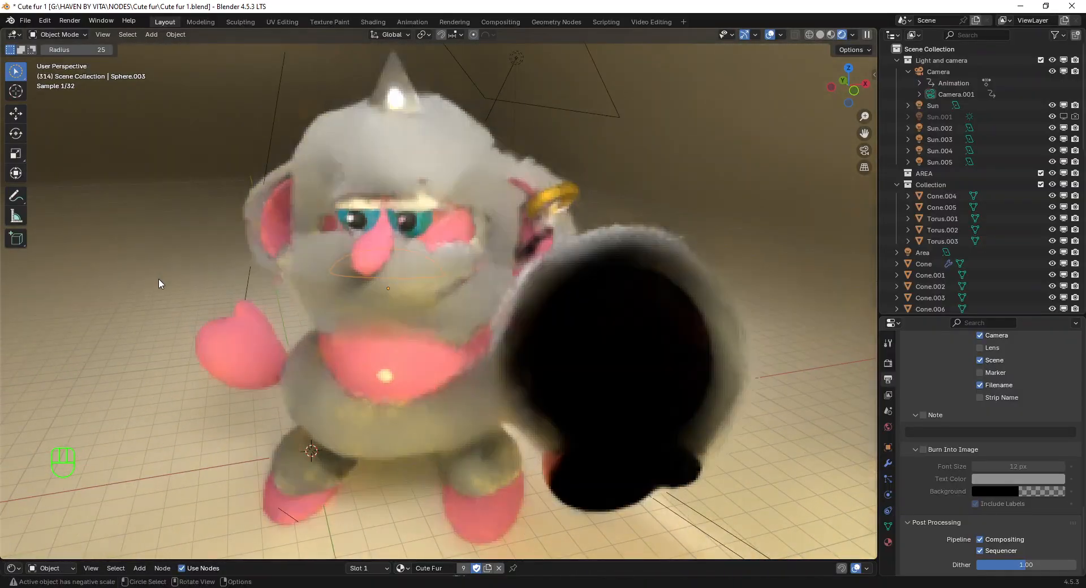